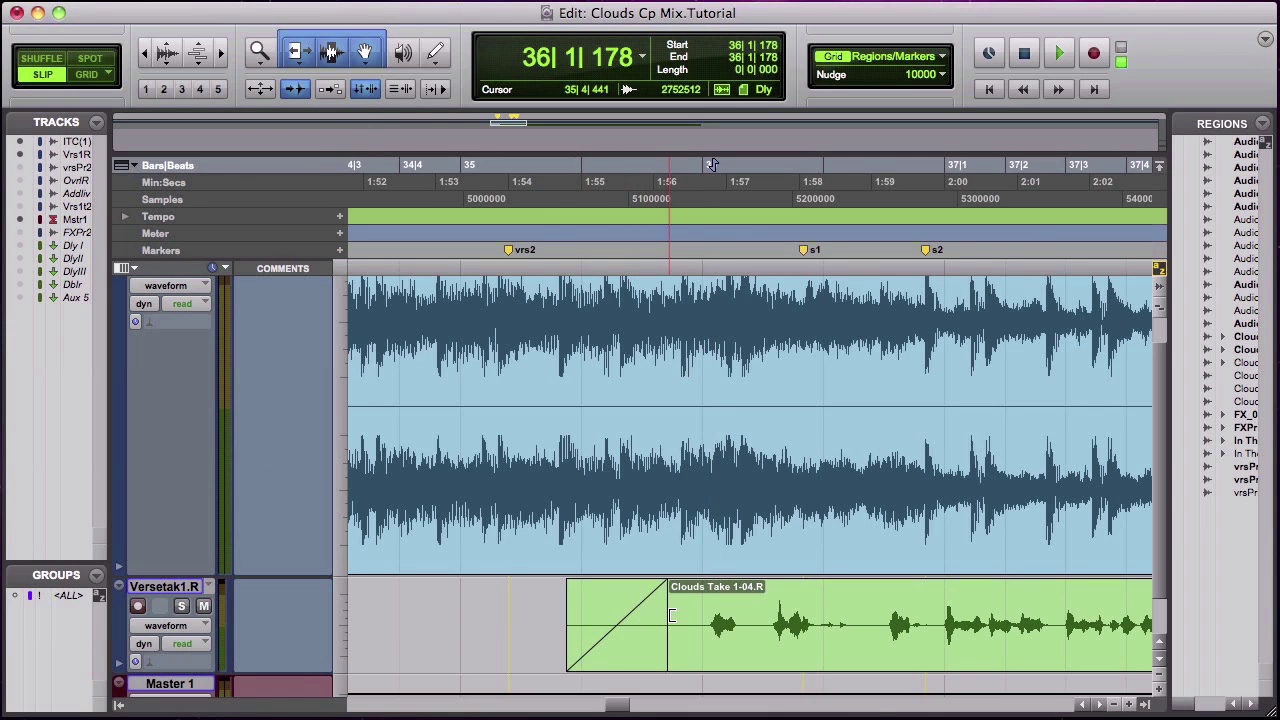
- Solo the Versetak1.R vocal track and audition a phrase from inside its clip
scroll(689, 540, "down", 2)
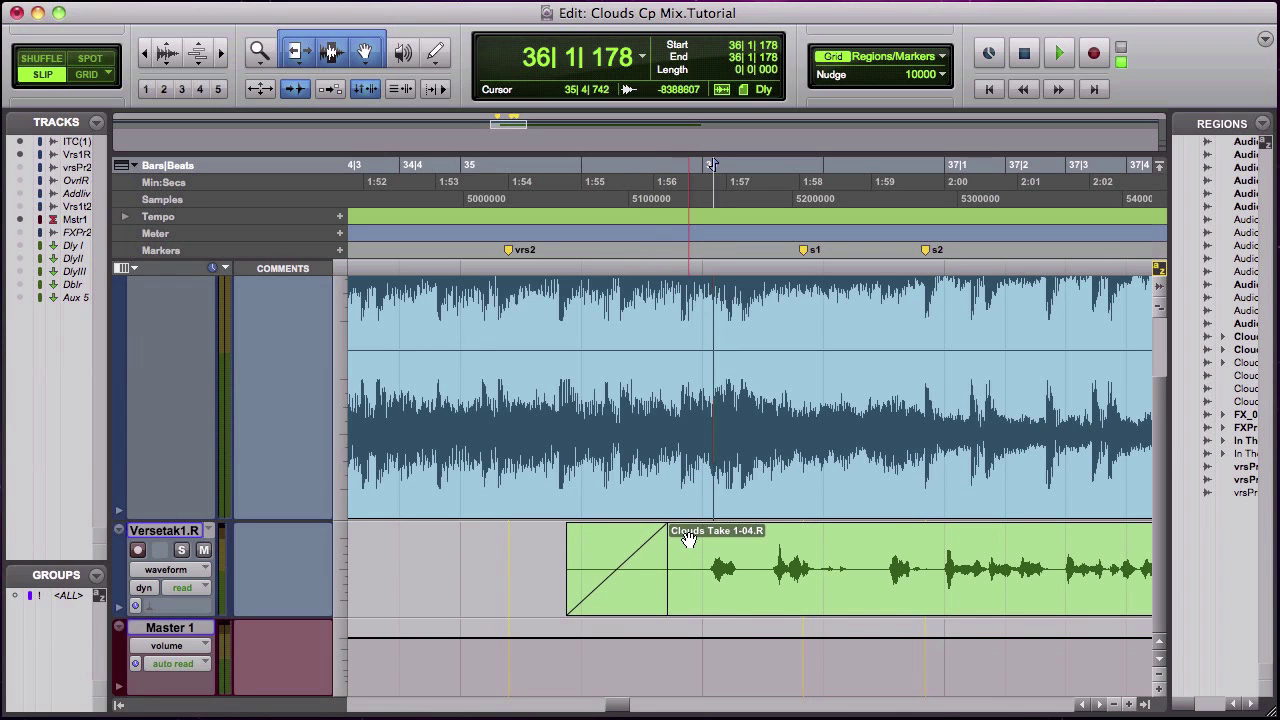
scroll(689, 540, "up", 3)
scroll(689, 540, "down", 3)
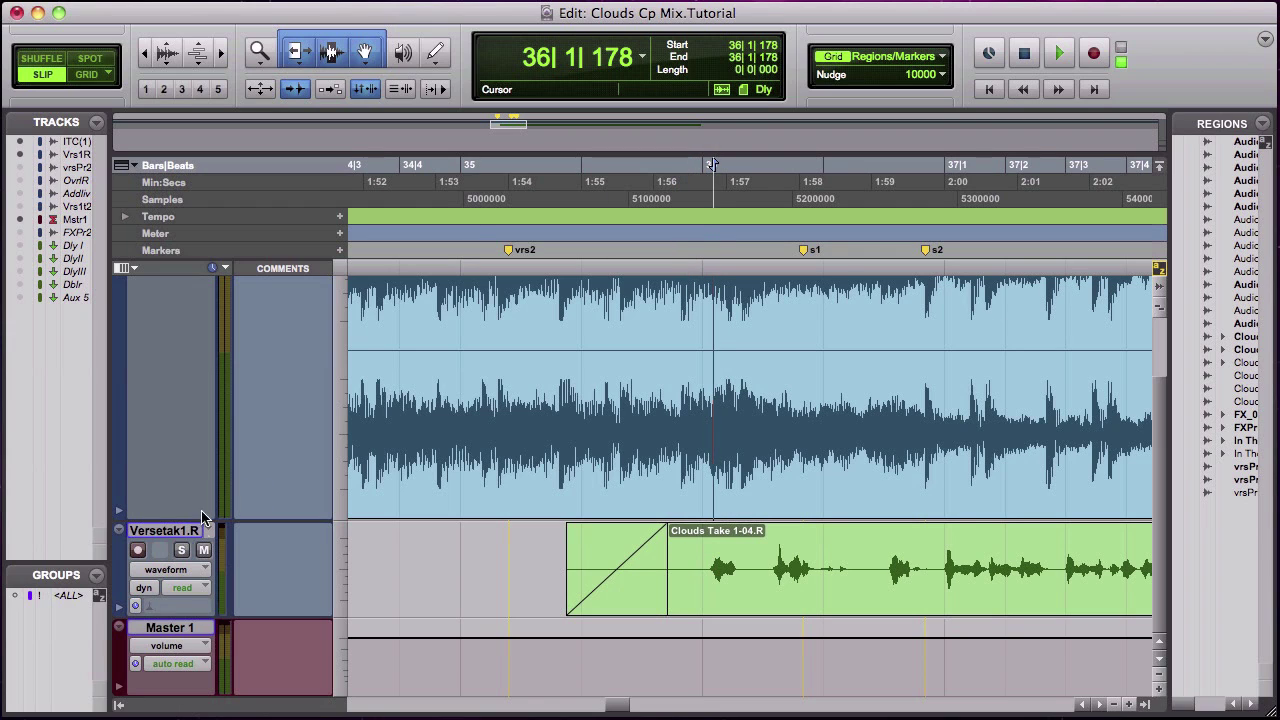
left_click(182, 551)
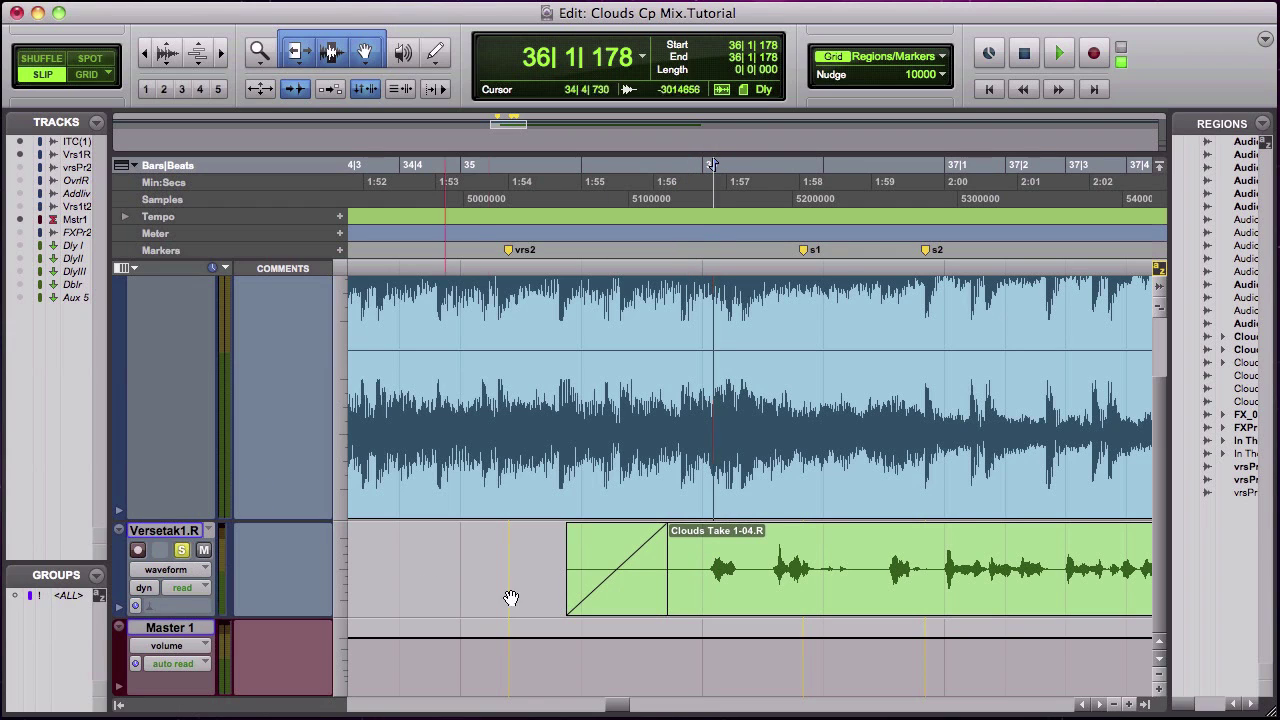
left_click(700, 570)
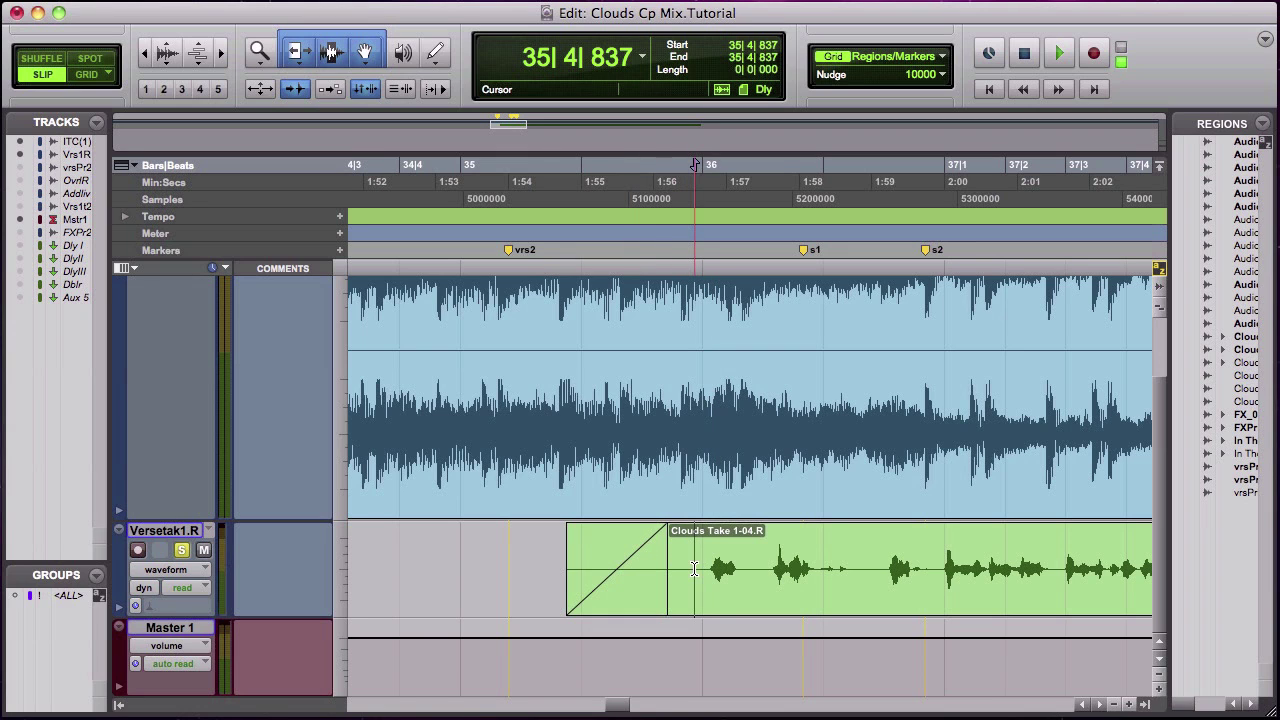
key("space")
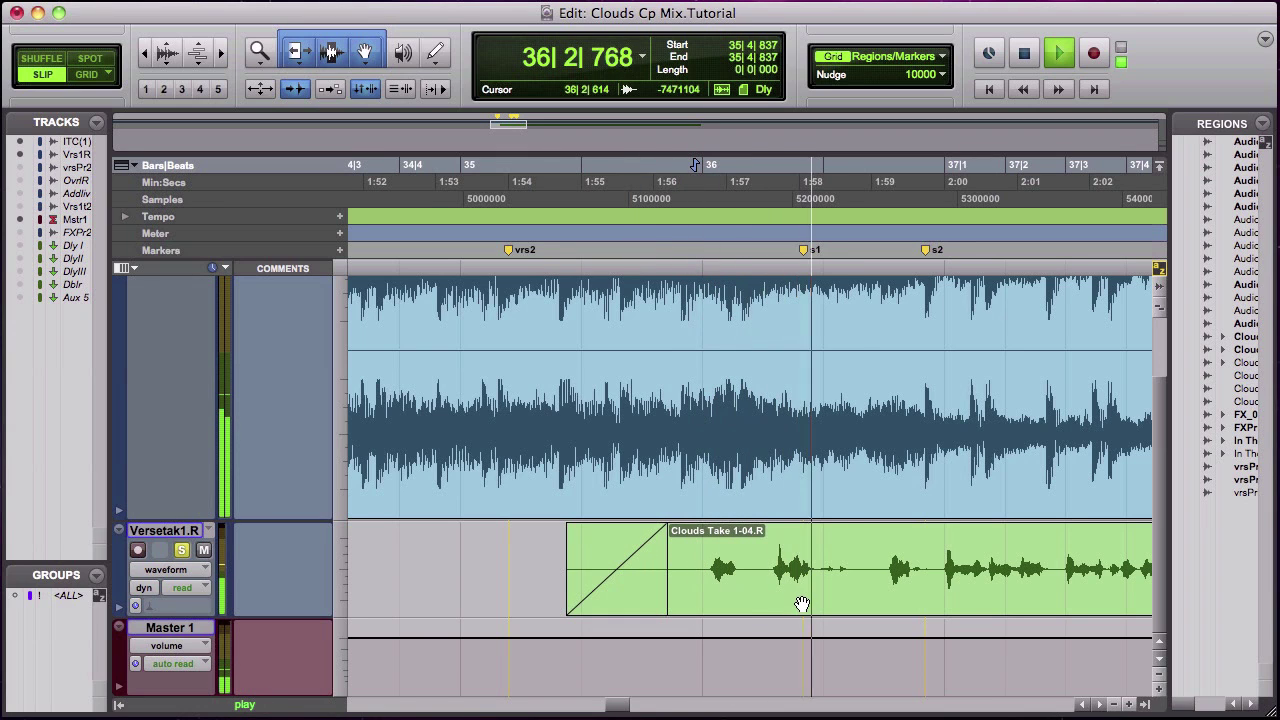
key("space")
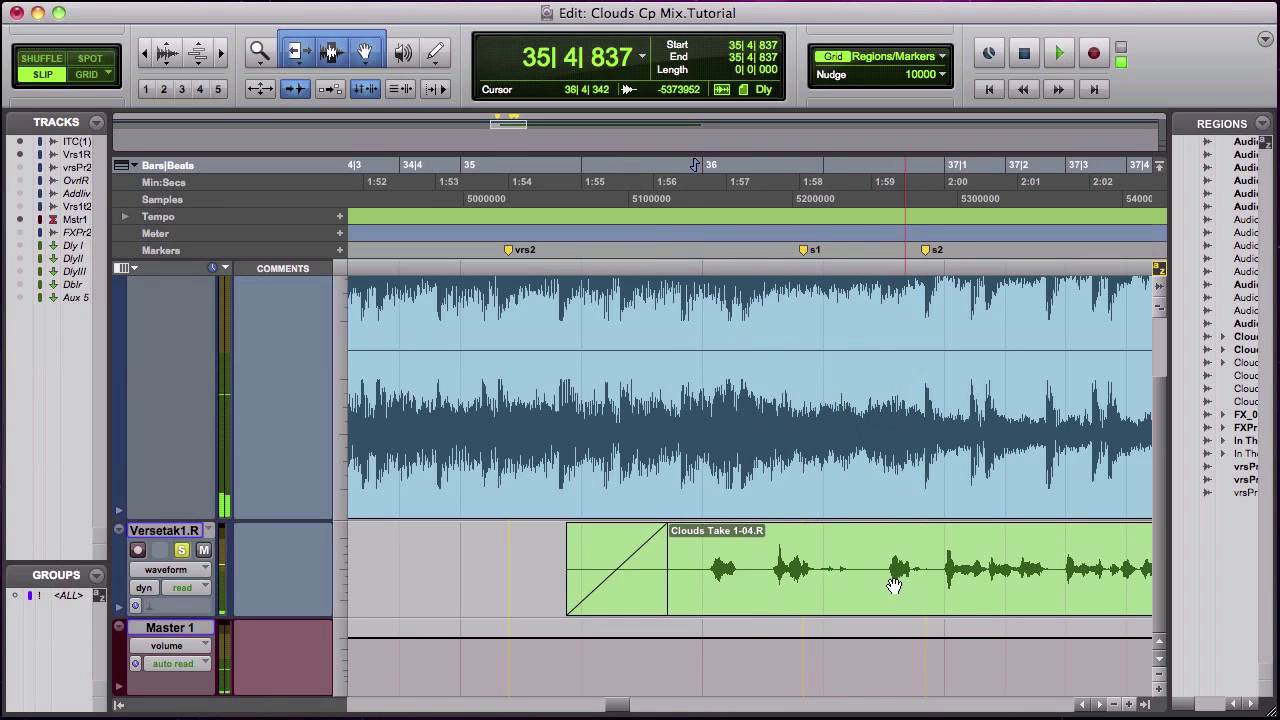
- Try a short vocal selection near 36|1|067, then play from 36|4|865 through bars 37–39
left_click(703, 561)
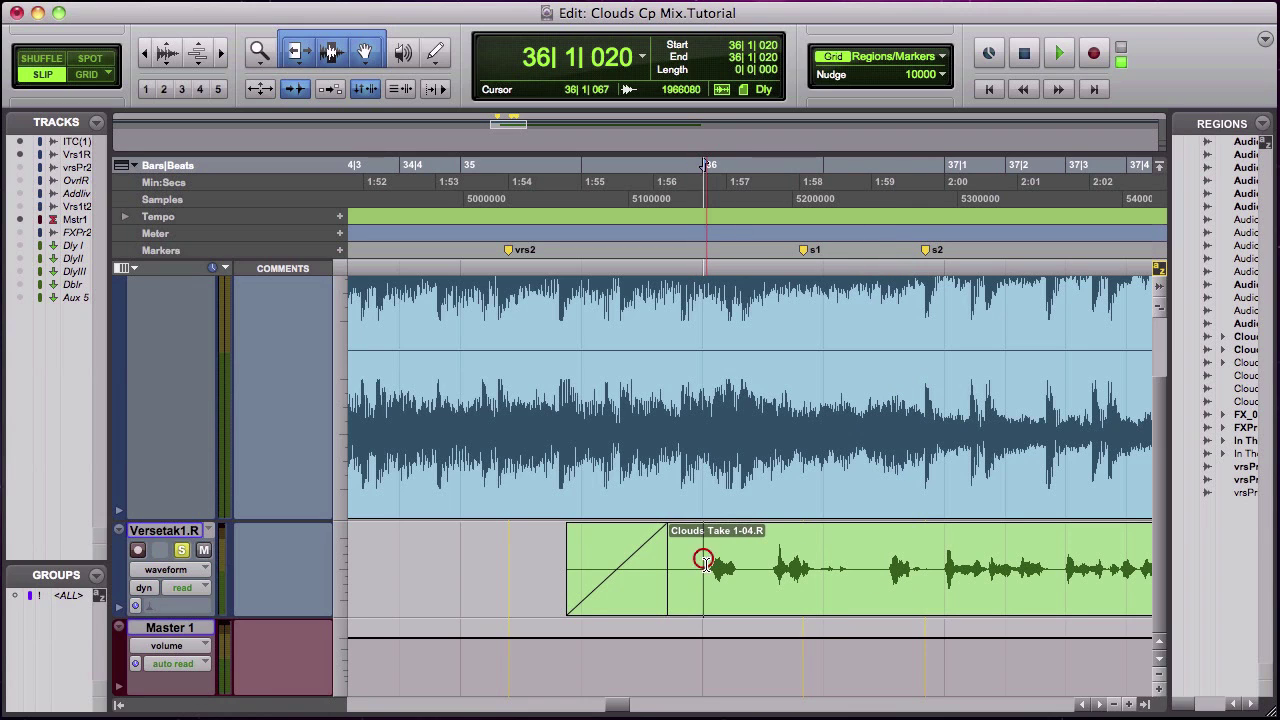
left_click(706, 563)
left_click_drag(706, 563, 728, 578)
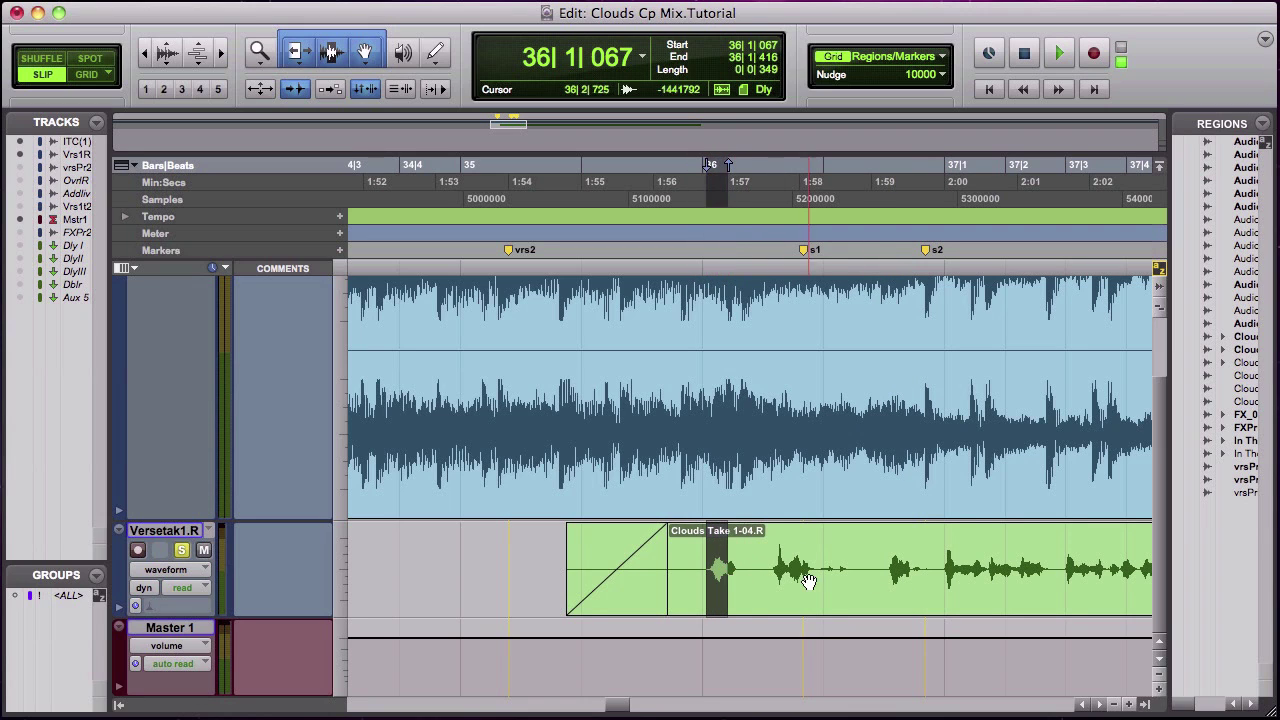
left_click(918, 567)
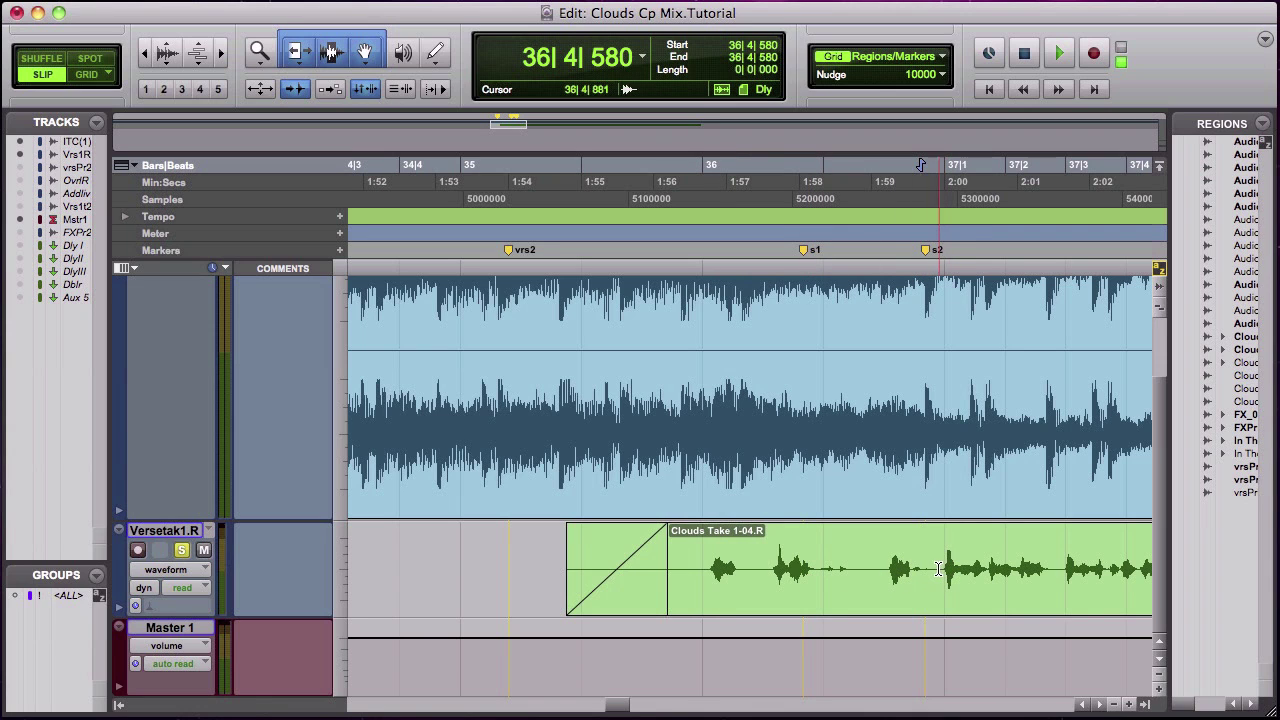
left_click(938, 570)
key("space")
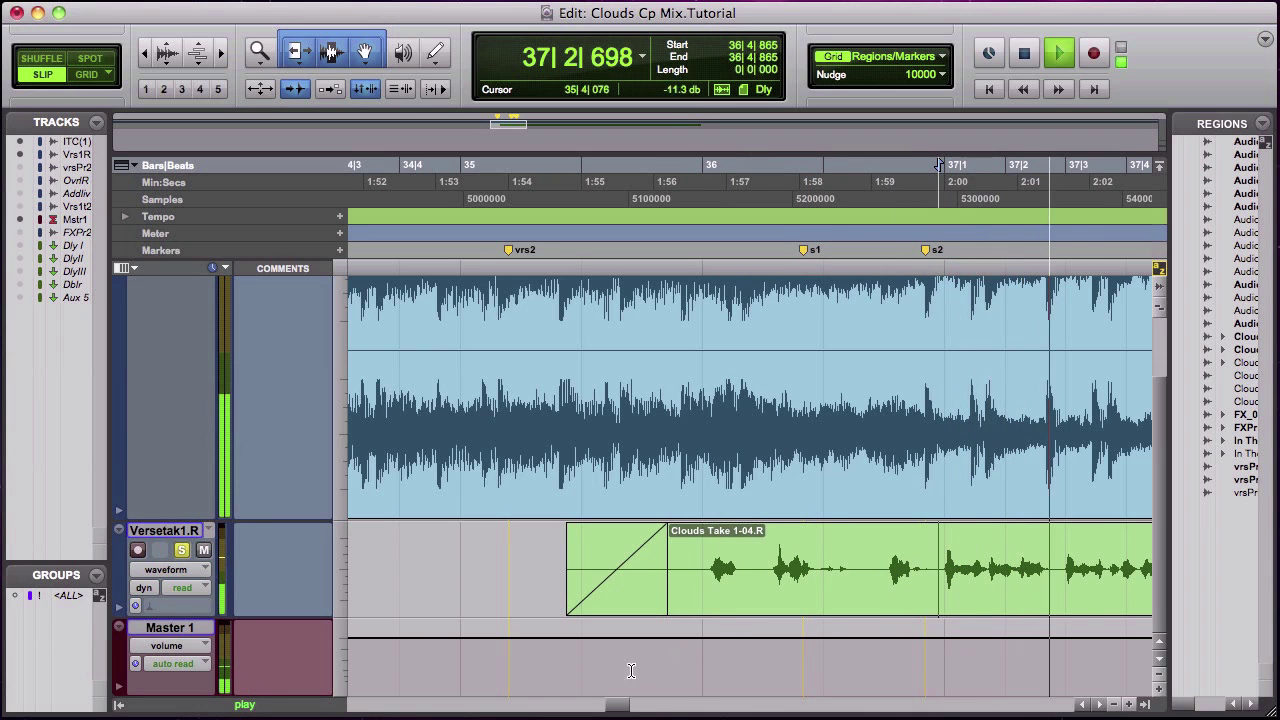
left_click(1097, 705)
left_click(1097, 705)
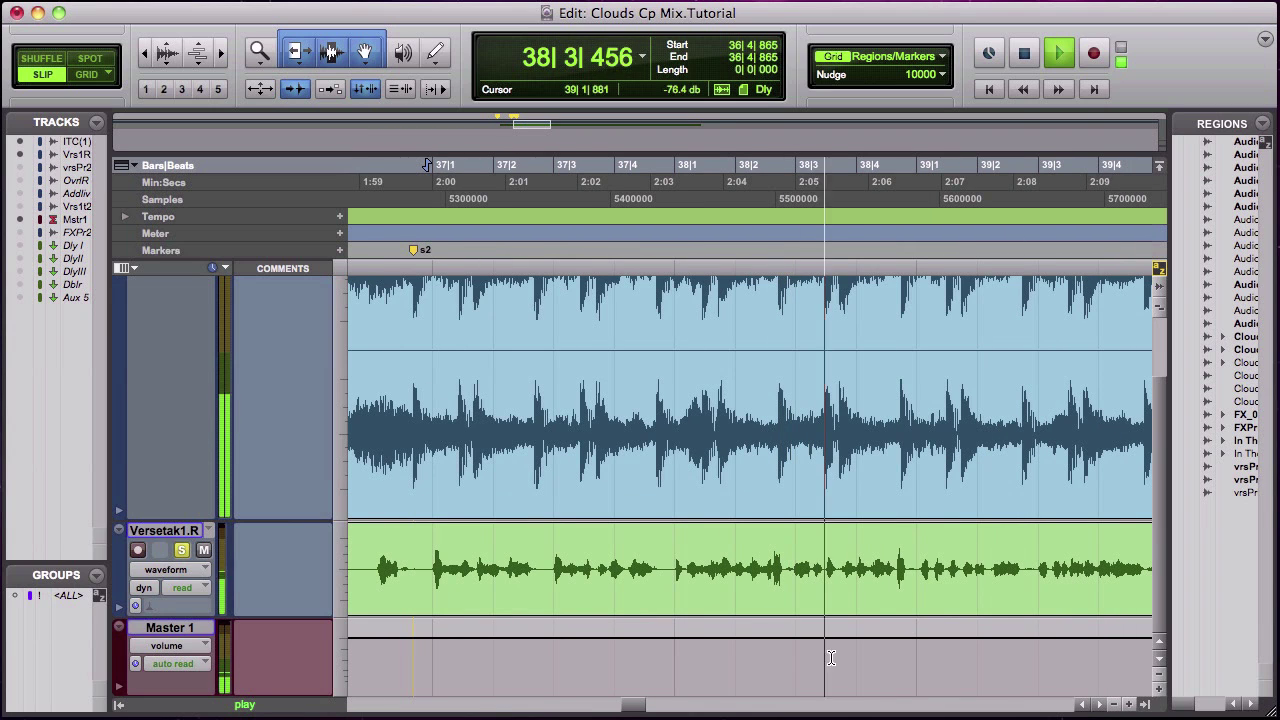
key("space")
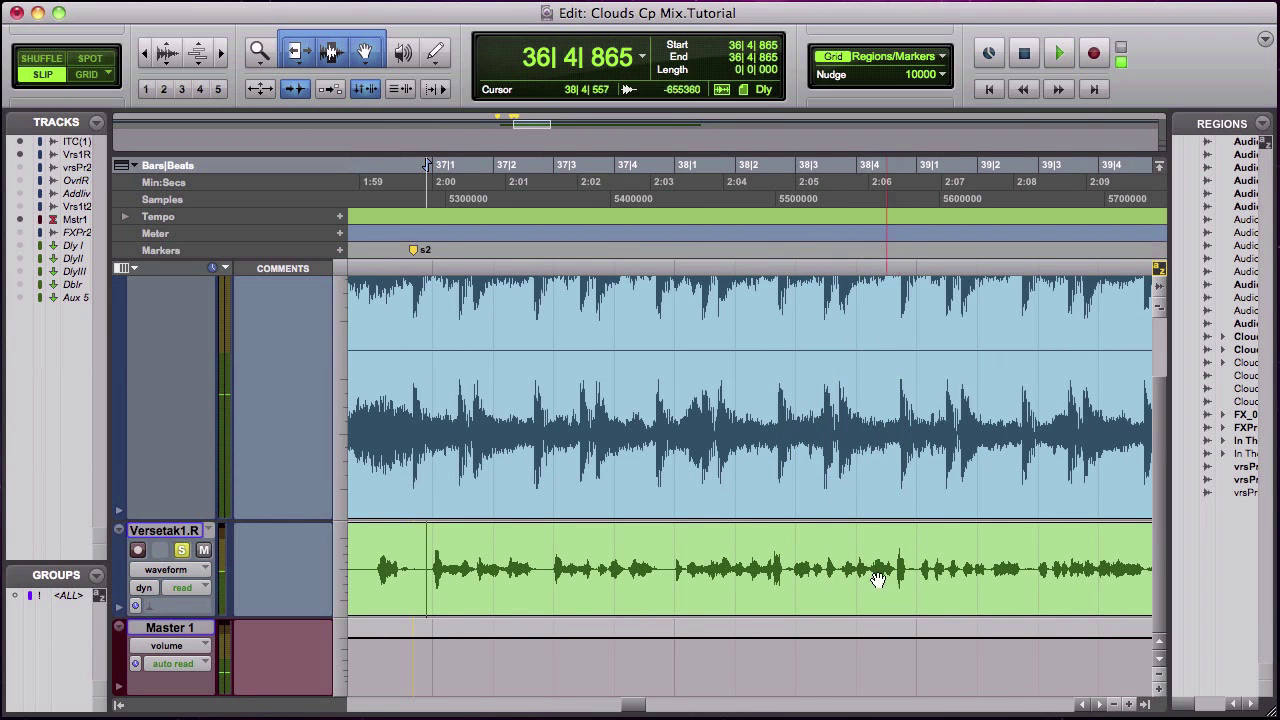
- Audition the vocal from 38|2|876 and begin selecting it from 38|2|892
left_click(790, 567)
key("space")
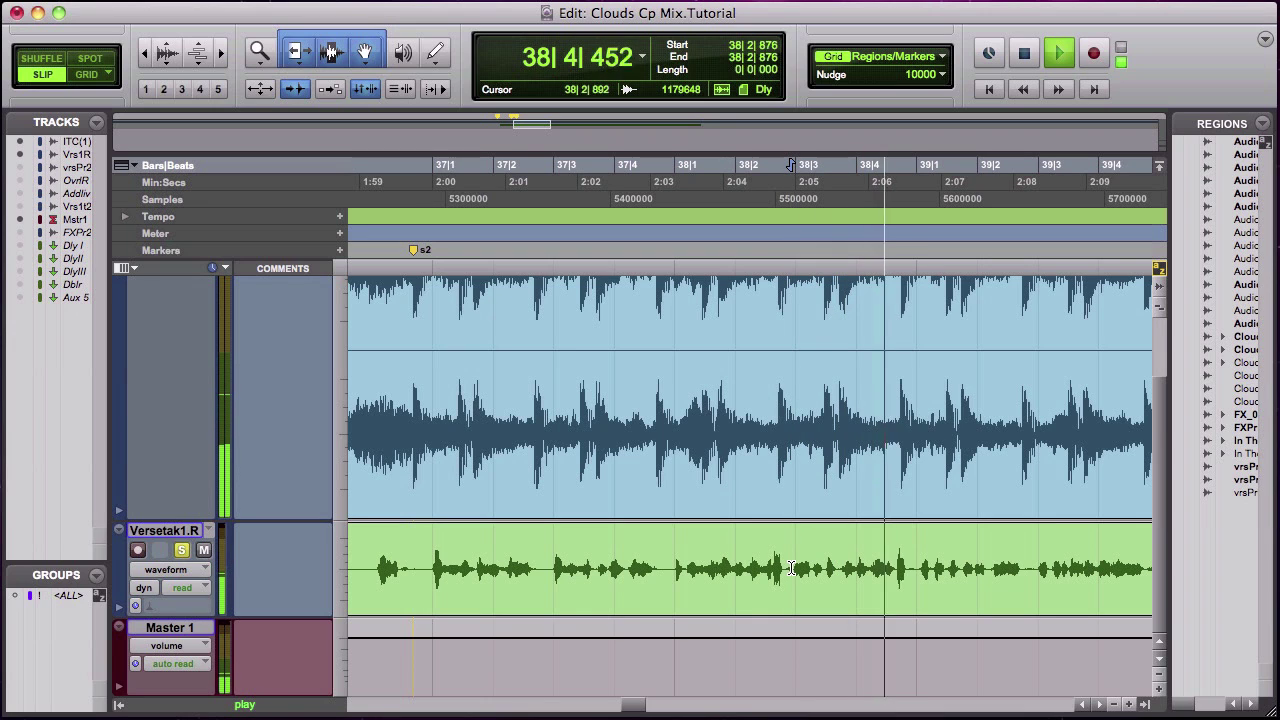
key("space")
left_click(791, 567)
left_click_drag(791, 567, 909, 597)
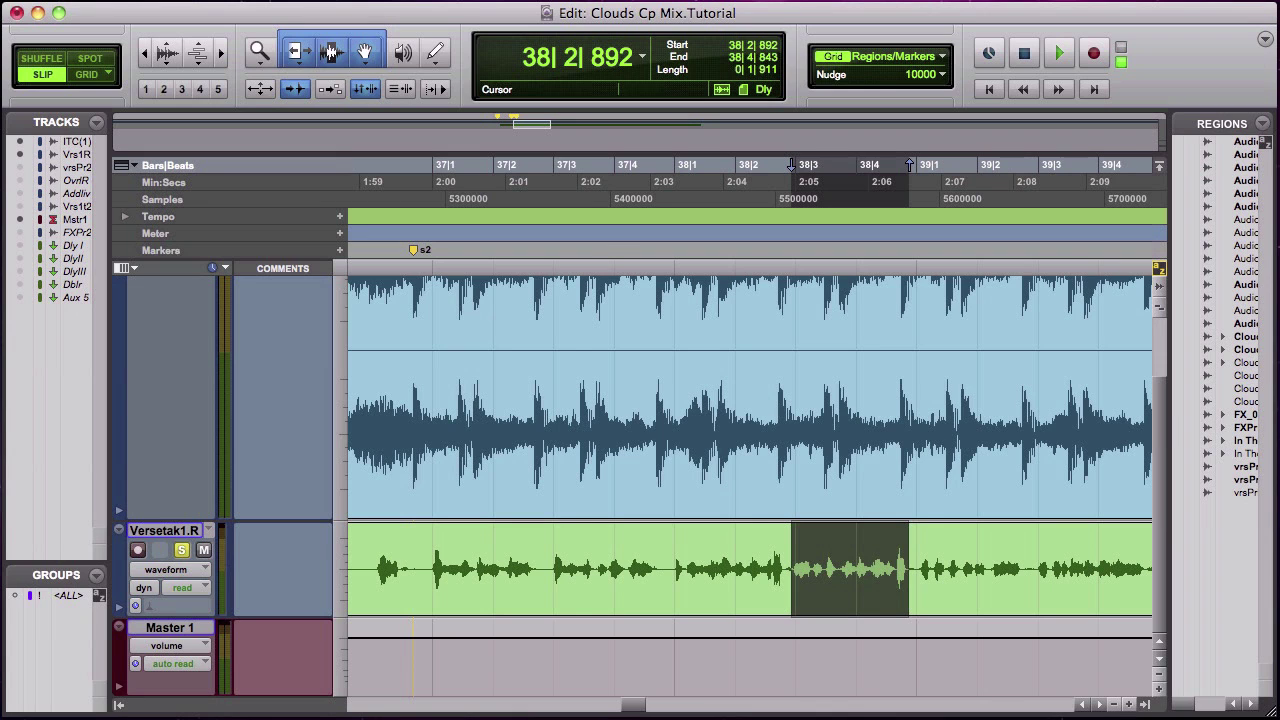
- Center the Vari-Fi AudioSuite window, set to slow down, for the selected vocal range
left_click_drag(533, 179, 797, 258)
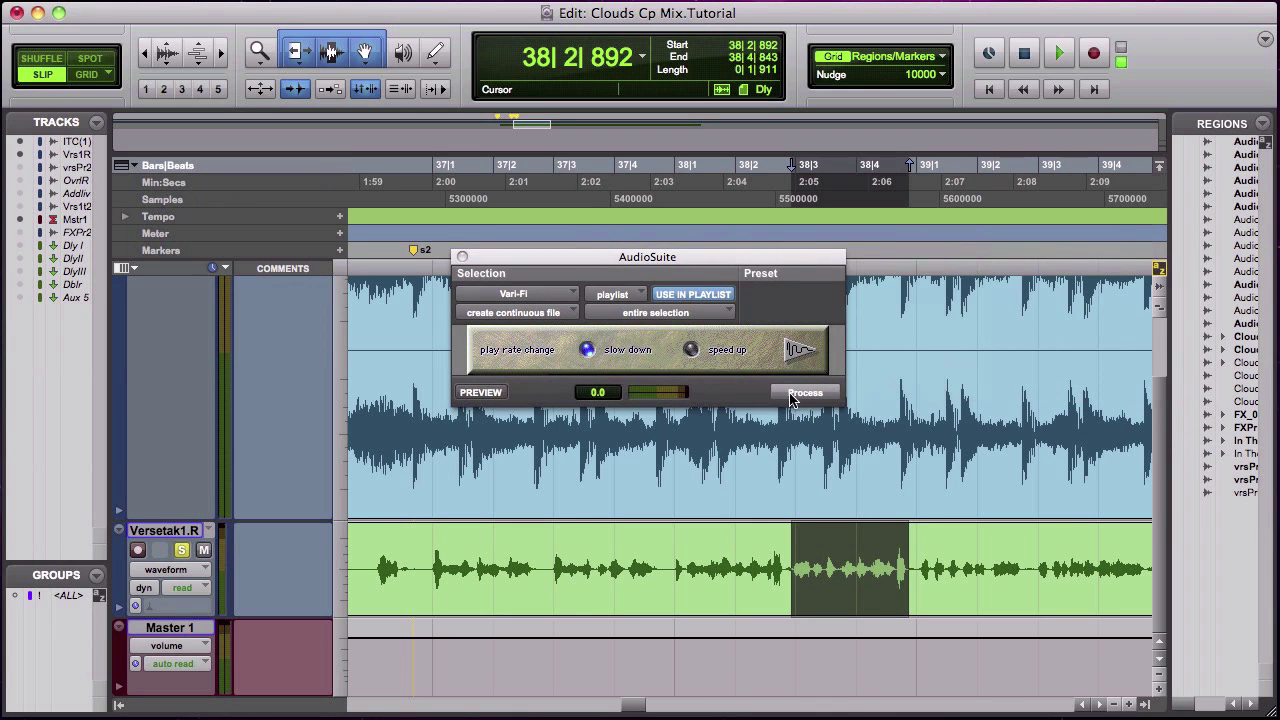
- Preview the Vari-Fi slowdown, then render it as the new Clouds Take 1-VSPD_0 region
left_click(480, 393)
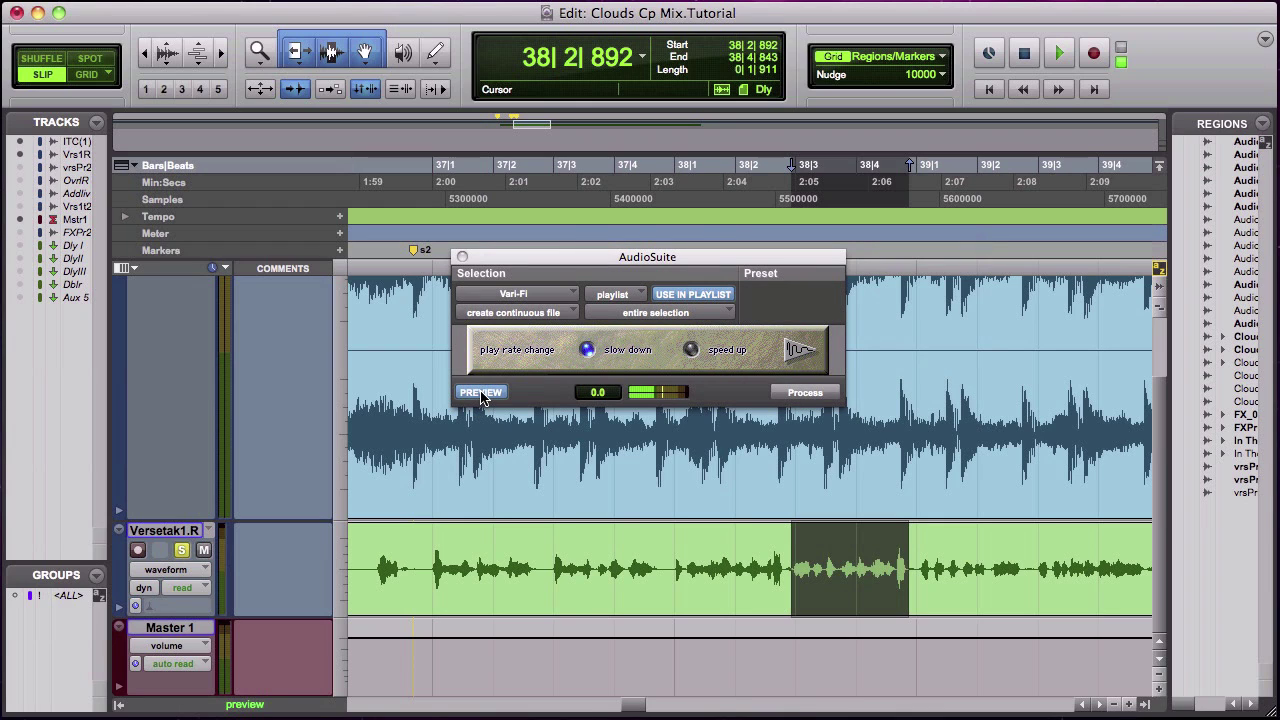
left_click(480, 393)
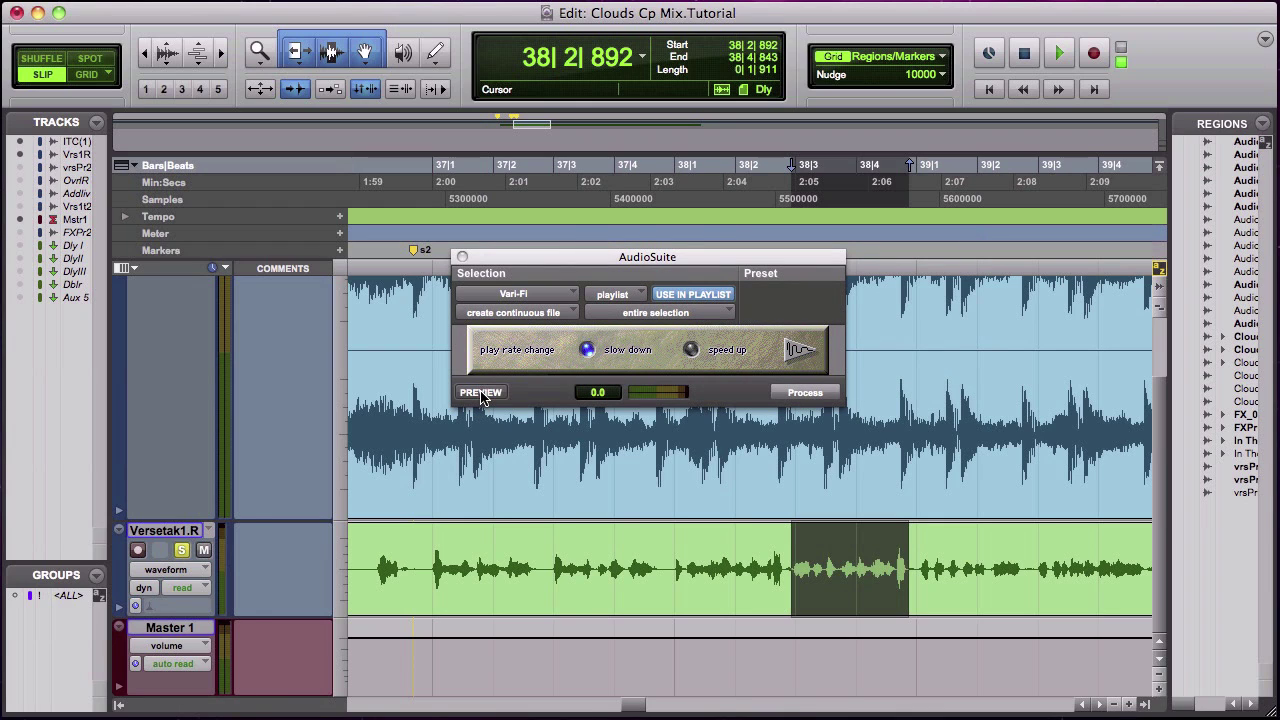
left_click(804, 393)
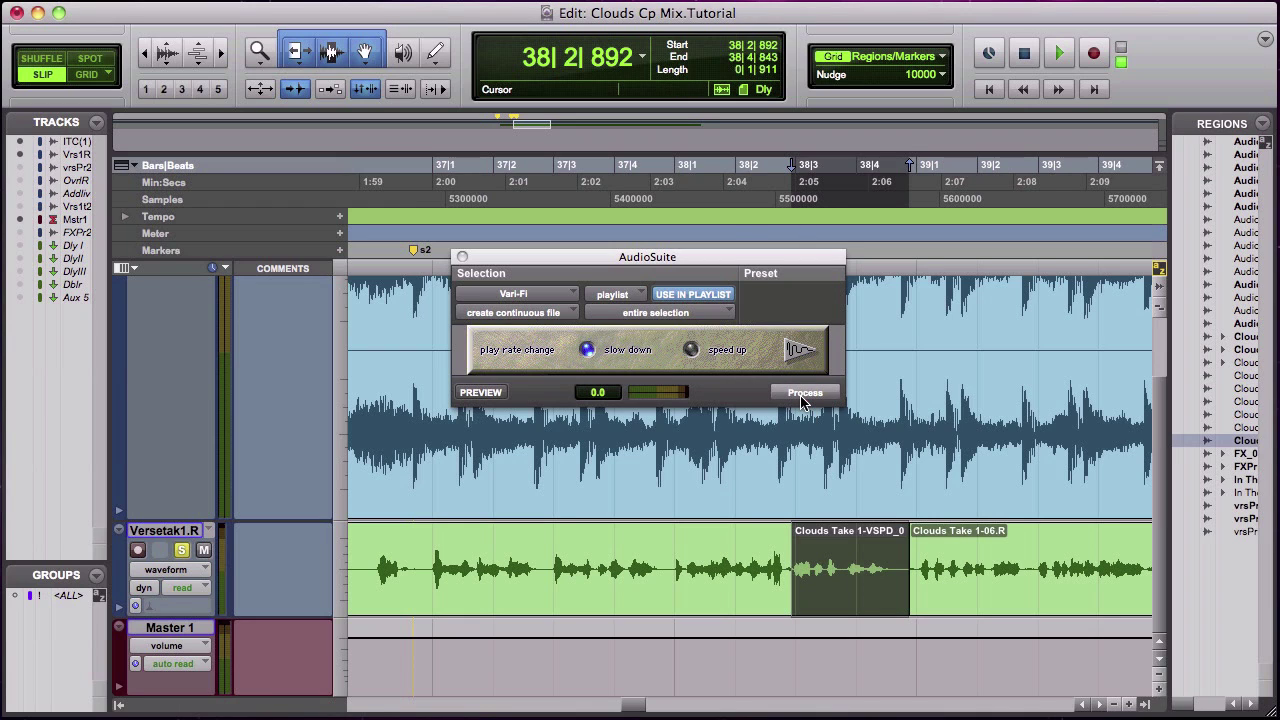
- Play back the slowed vocal phrase, then unsolo Versetak1.R
left_click(719, 557)
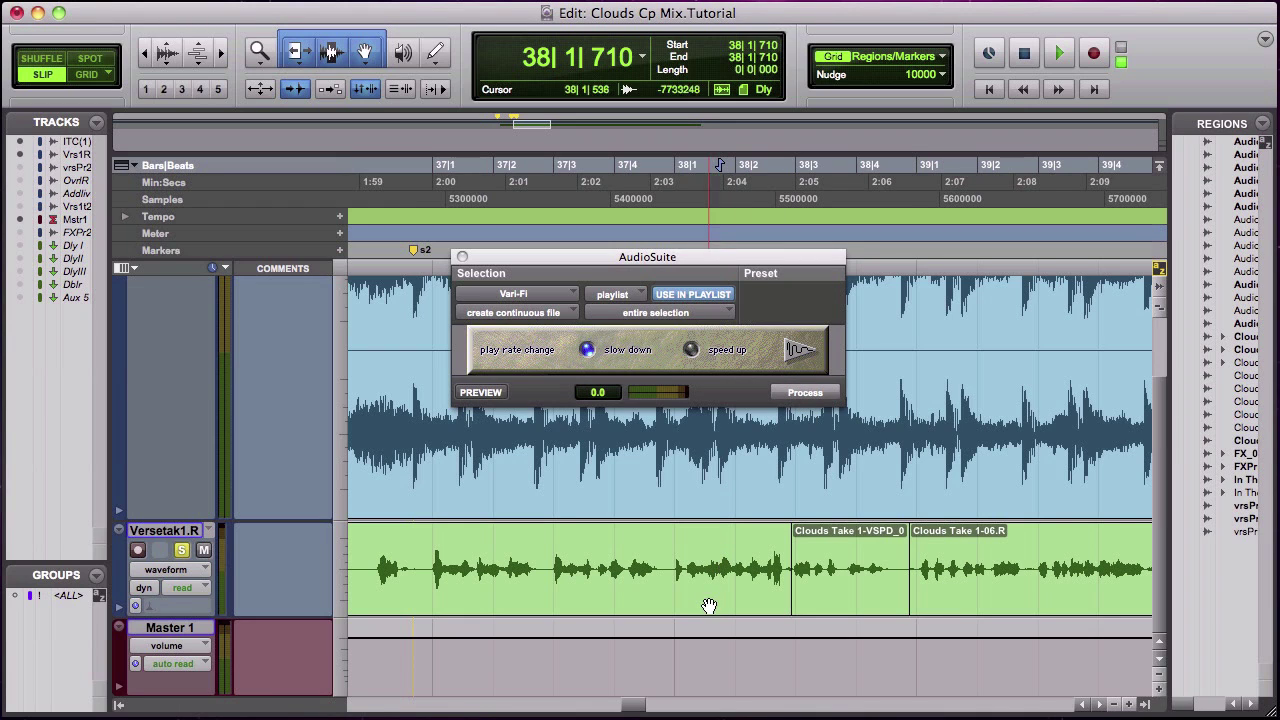
key("space")
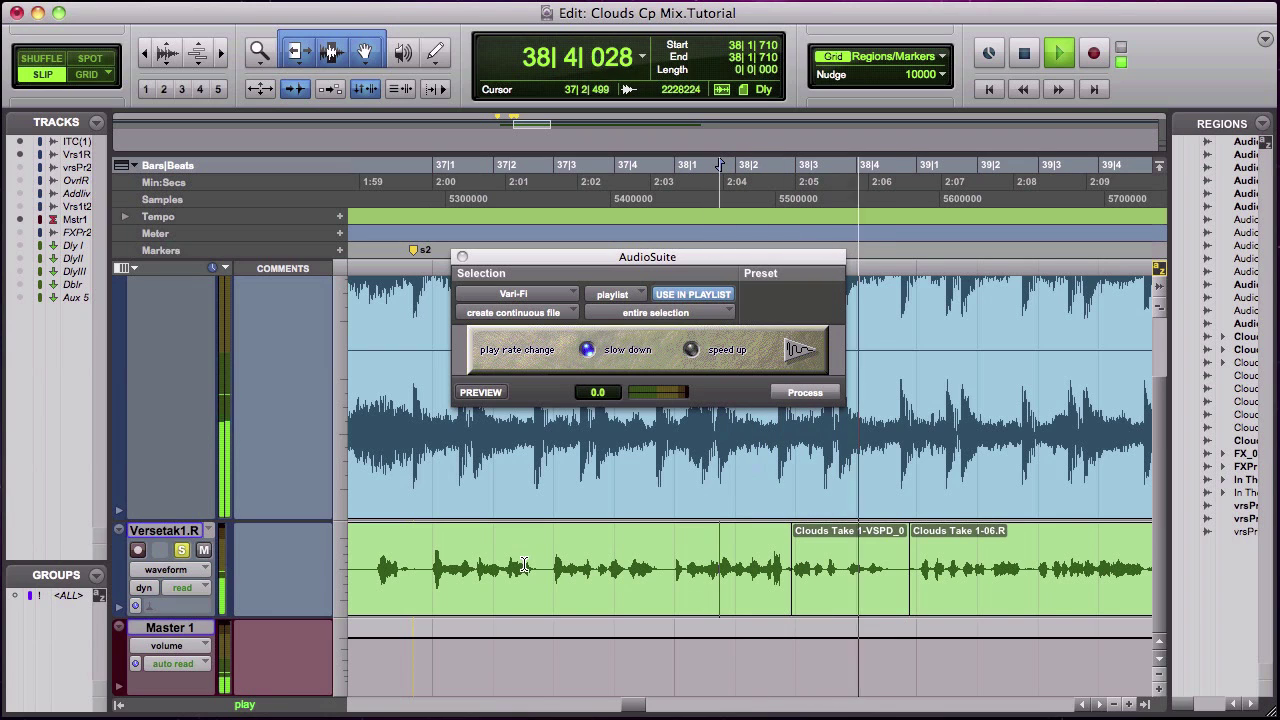
key("space")
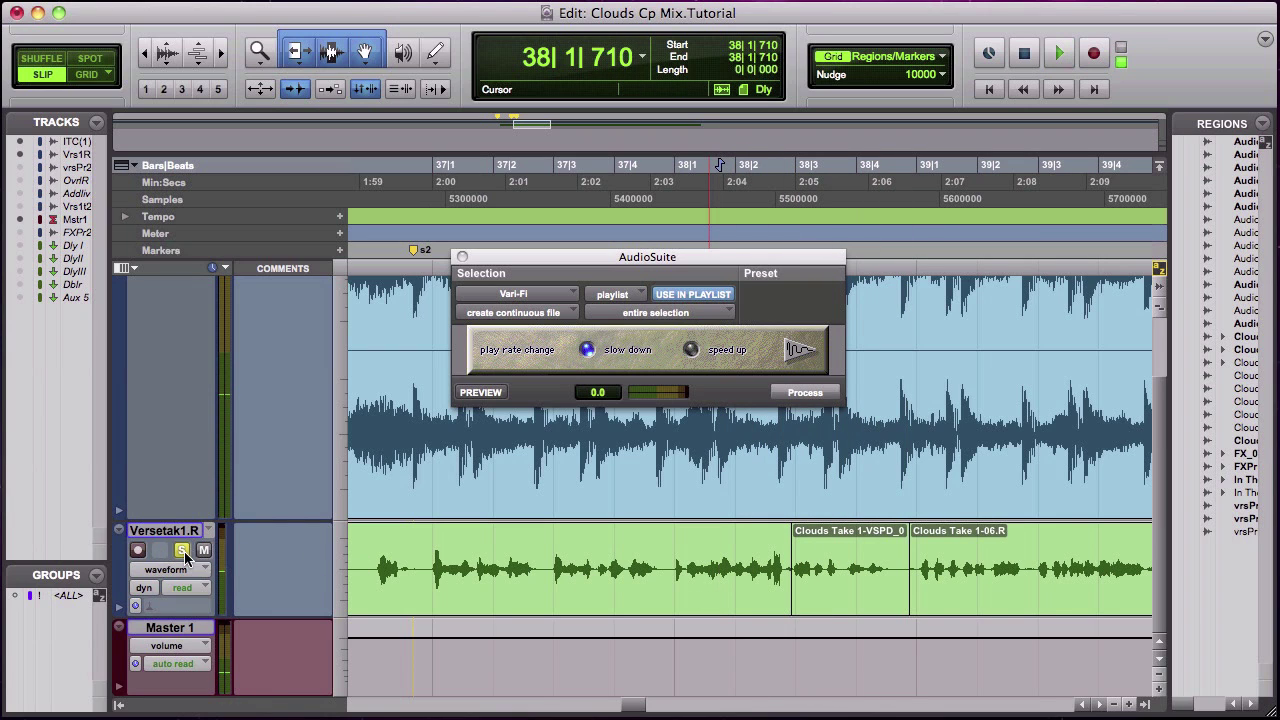
left_click(182, 551)
- Play from 37|2|848, move the Vari-Fi window down, and audition InThClds(1) from 37|2|230
left_click(549, 540)
key("space")
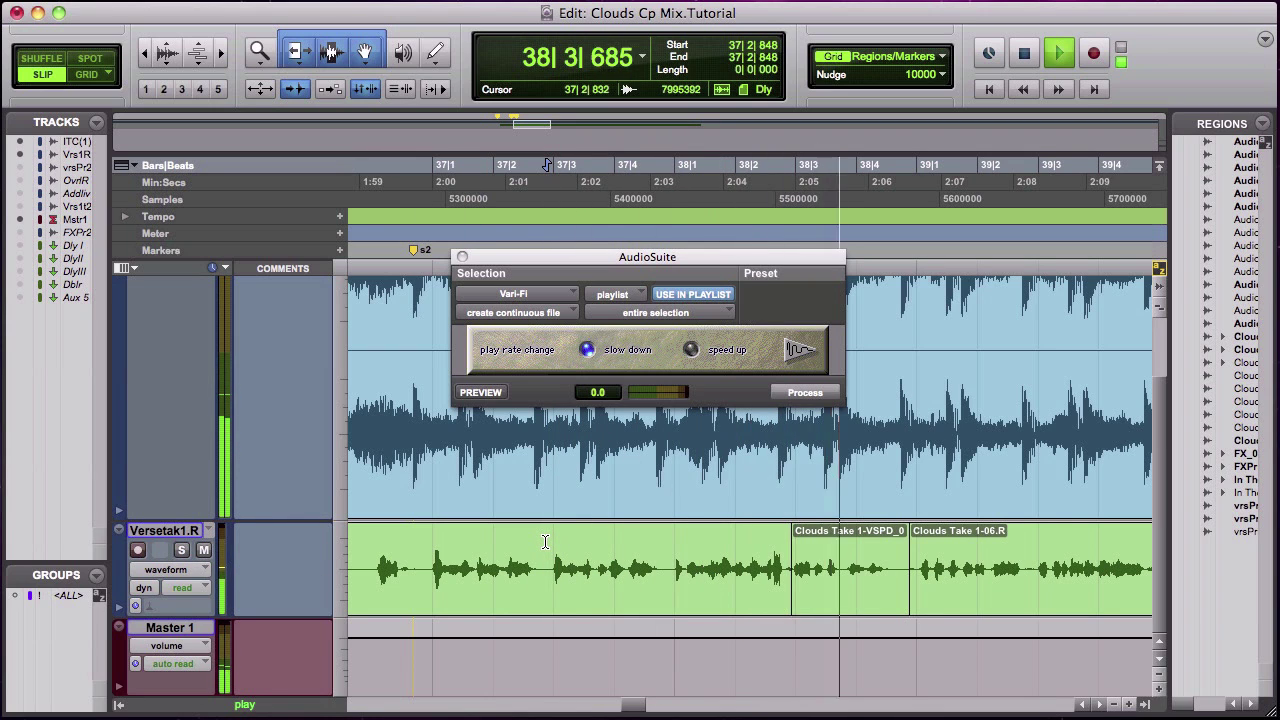
key("space")
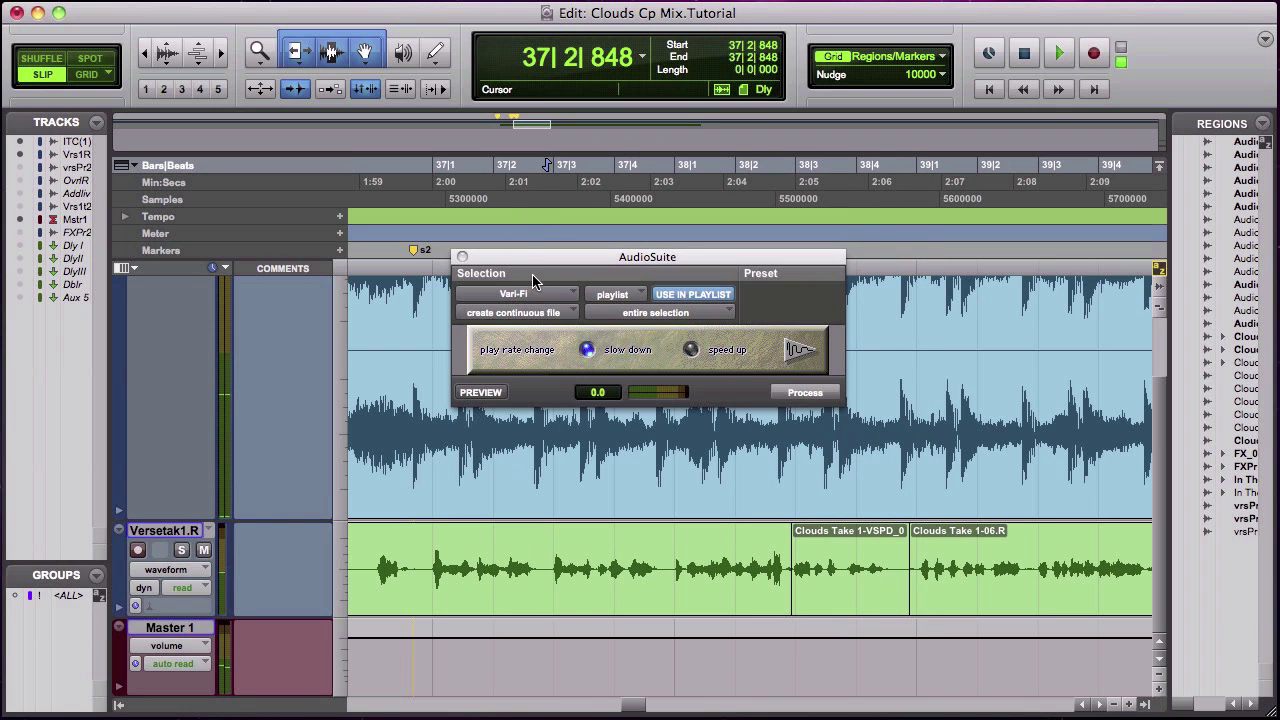
left_click_drag(519, 261, 512, 512)
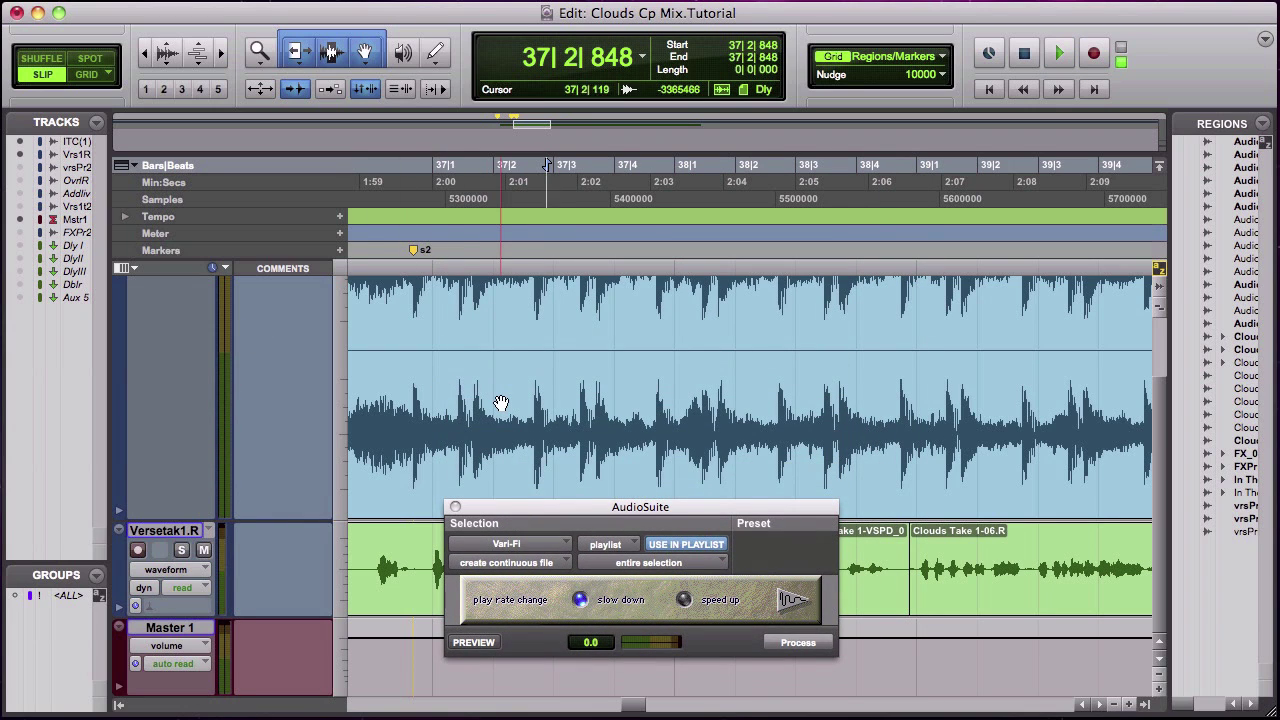
scroll(501, 403, "up", 3)
left_click(507, 336)
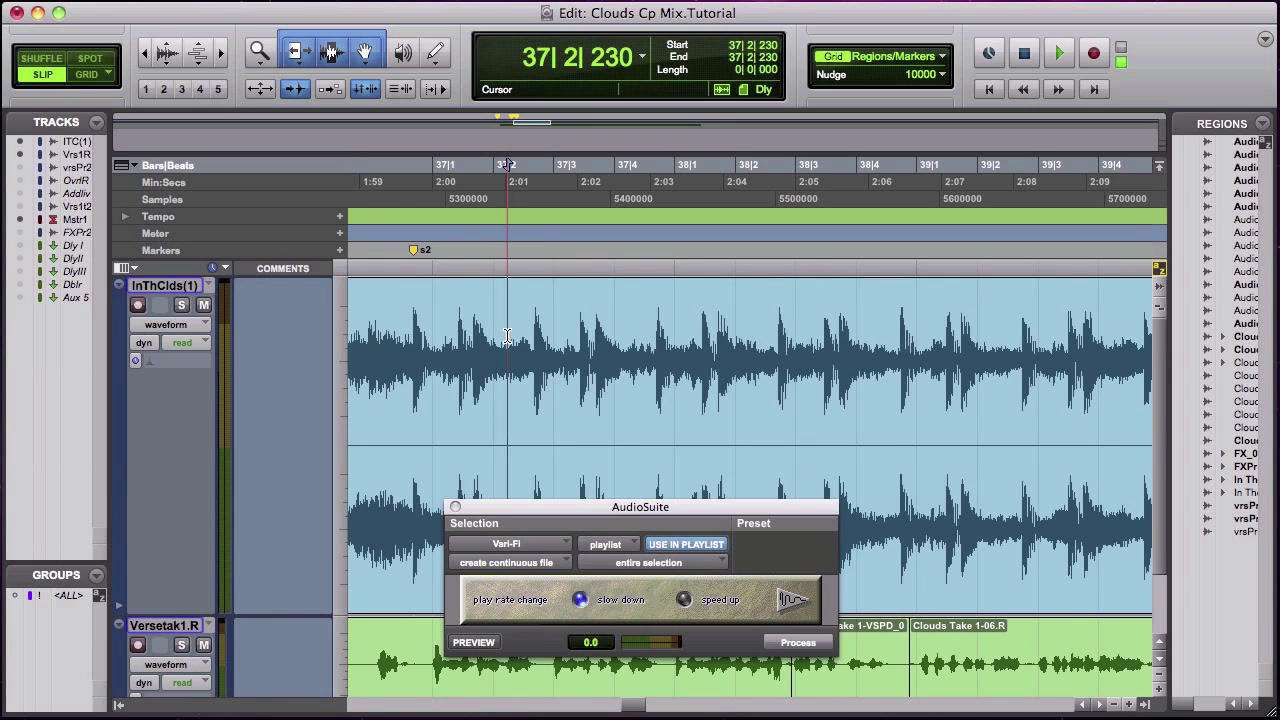
key("space")
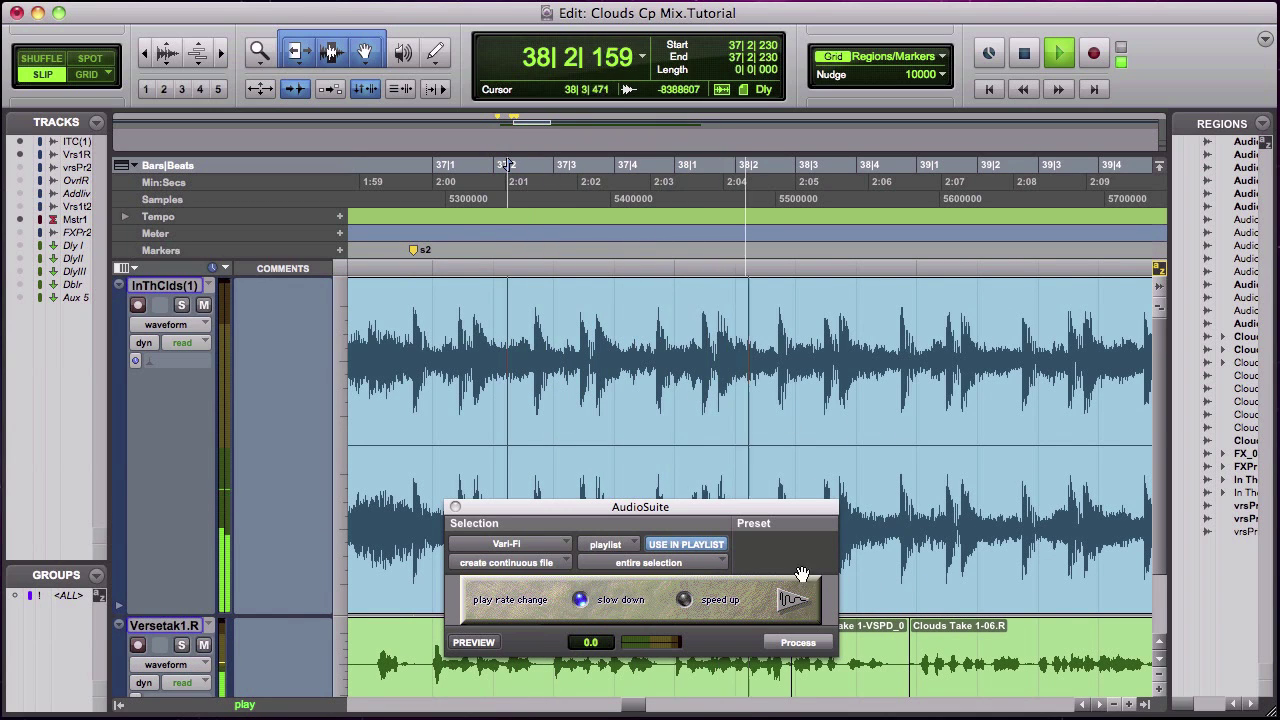
left_click_drag(640, 704, 648, 714)
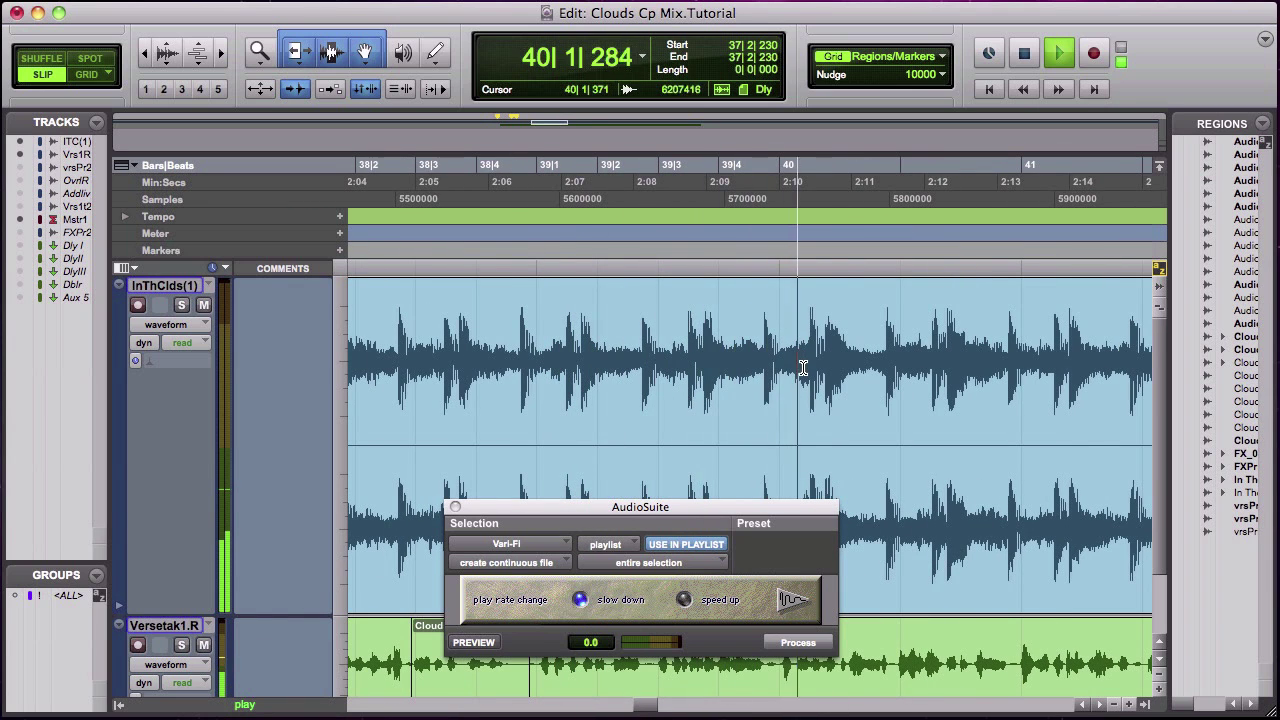
key("space")
- Audition the instrumental at 40|2|489 and 40|1|545, then select 40|2|695–40|4|709
left_click(870, 346)
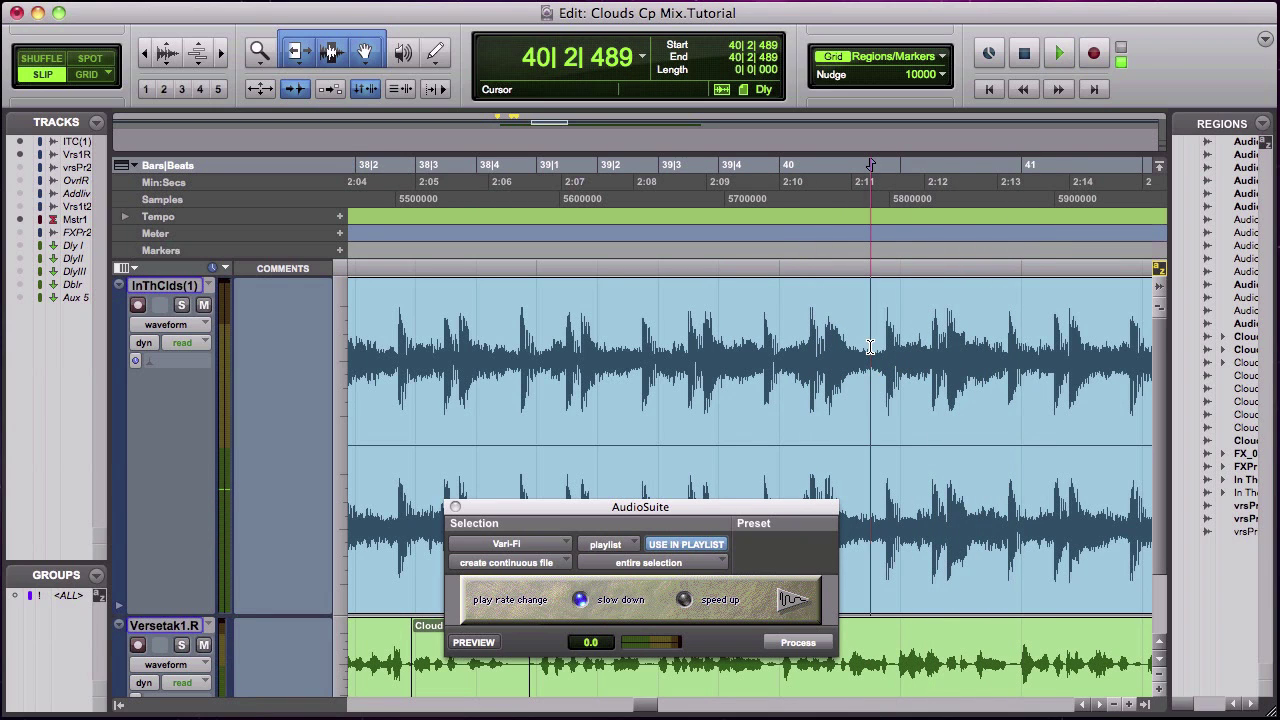
key("space")
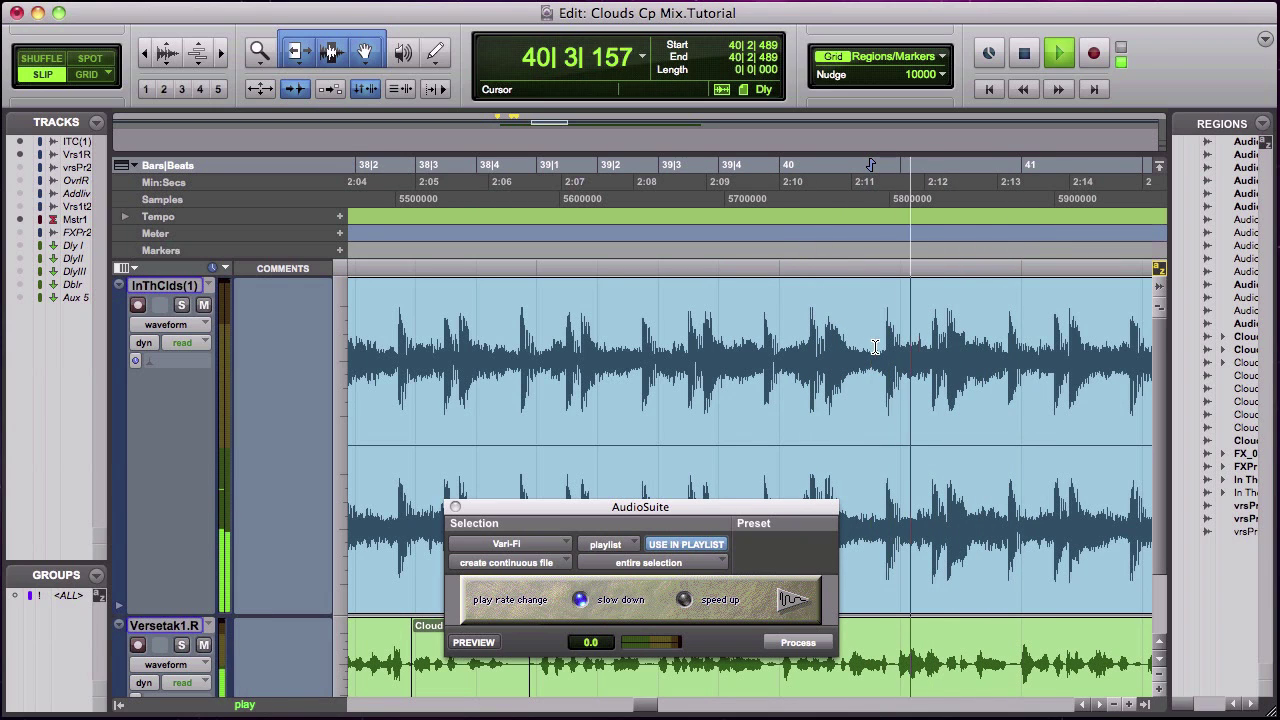
key("space")
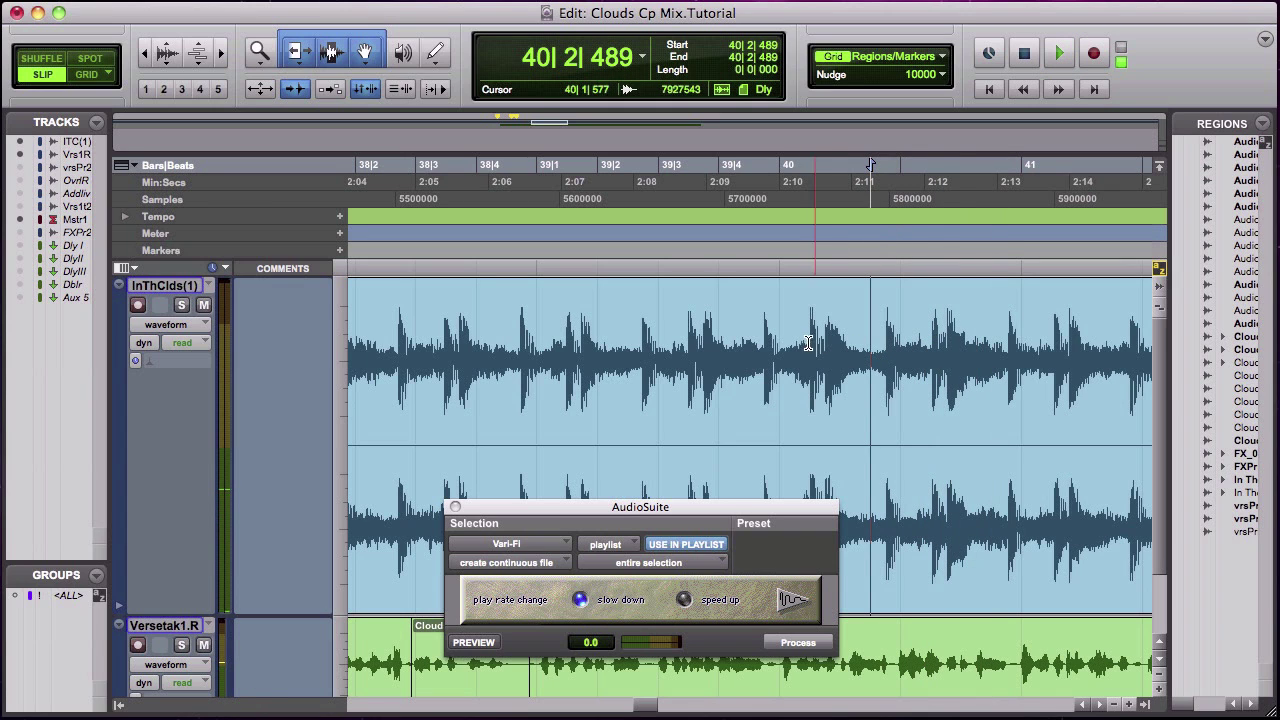
left_click(814, 344)
key("space")
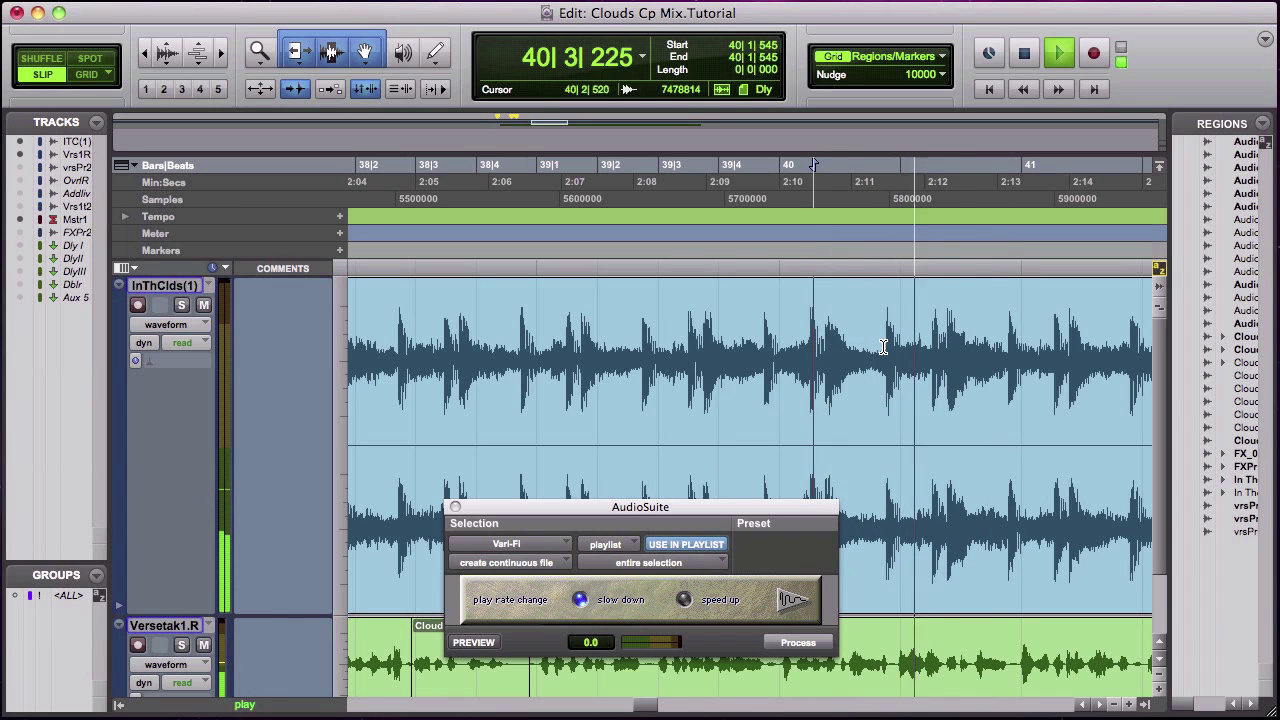
key("space")
mouse_move(883, 349)
left_mouse_down()
mouse_move(1014, 380)
mouse_move(1005, 388)
left_mouse_up()
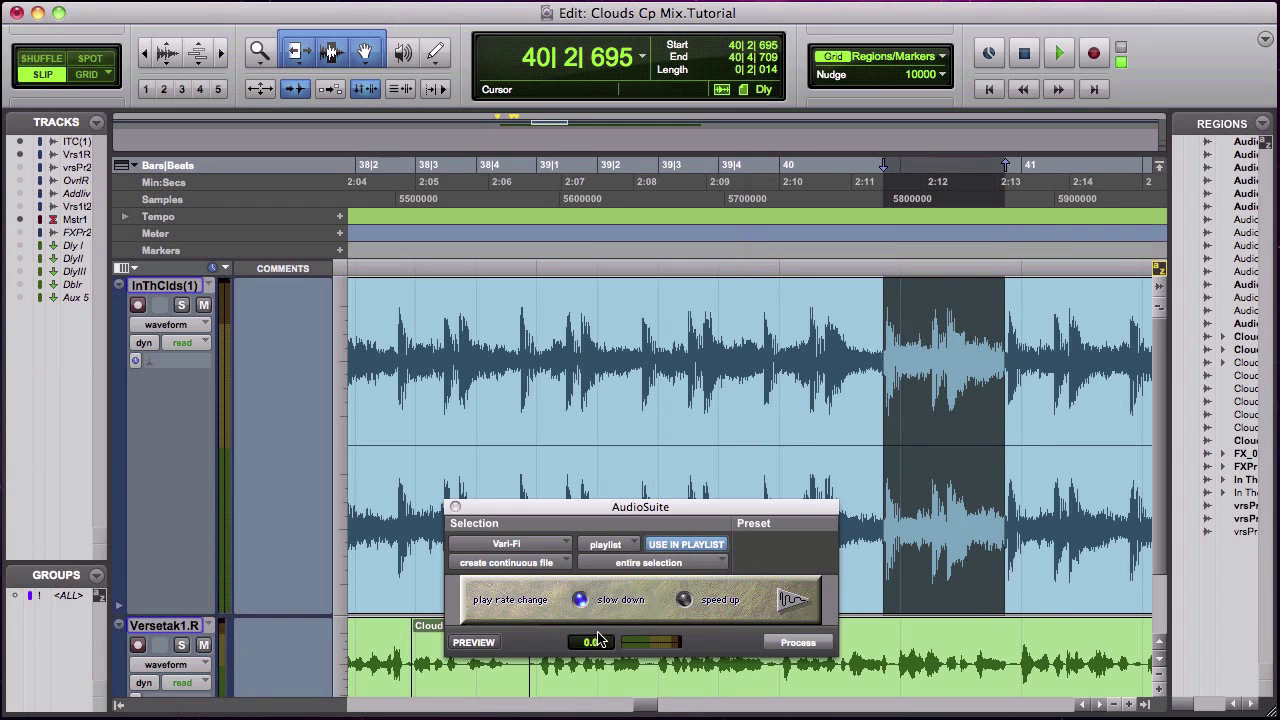
- Preview and render the Vari-Fi slowdown on the instrumental passage, then play it from 39|4|078
left_click(474, 642)
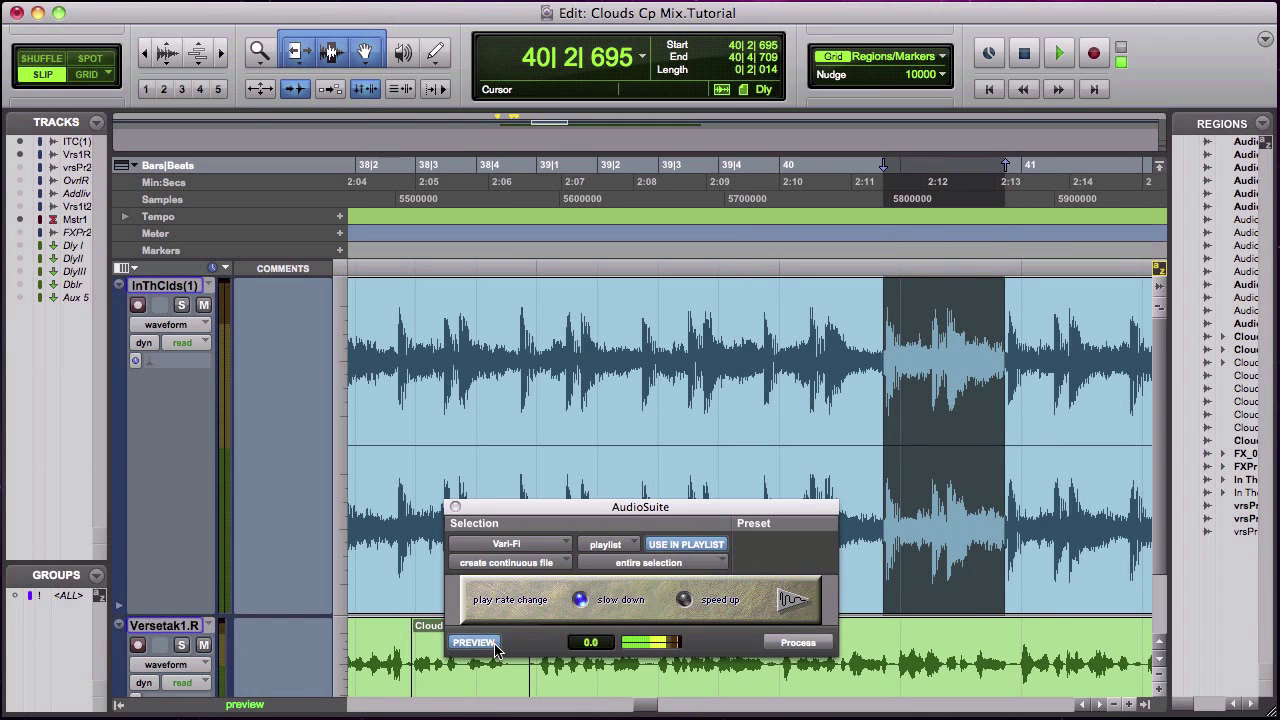
left_click(797, 642)
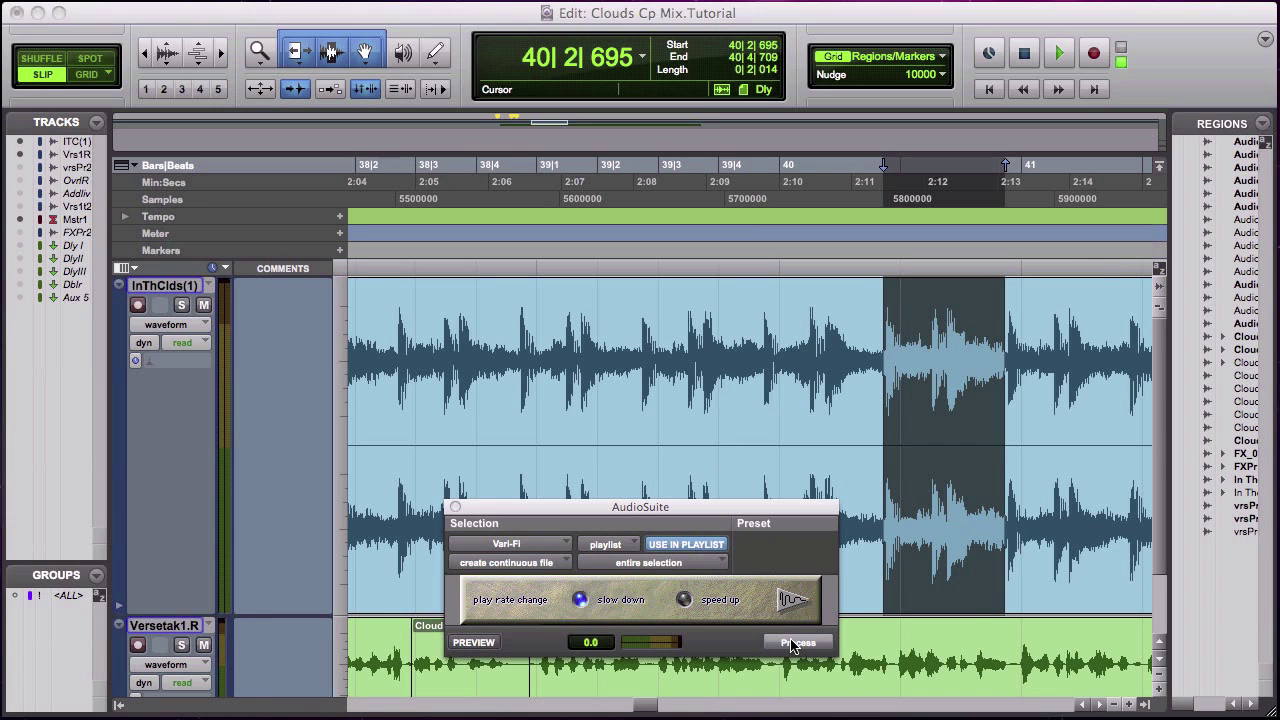
left_click(723, 373)
key("space")
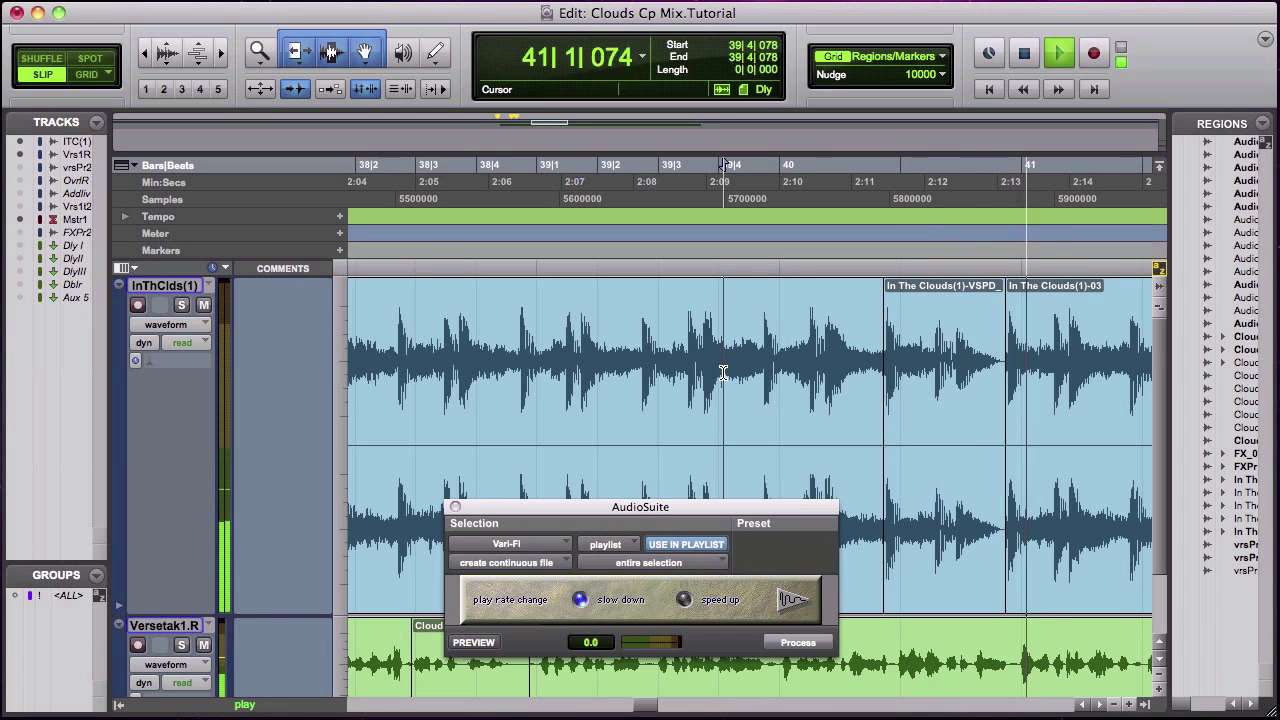
key("space")
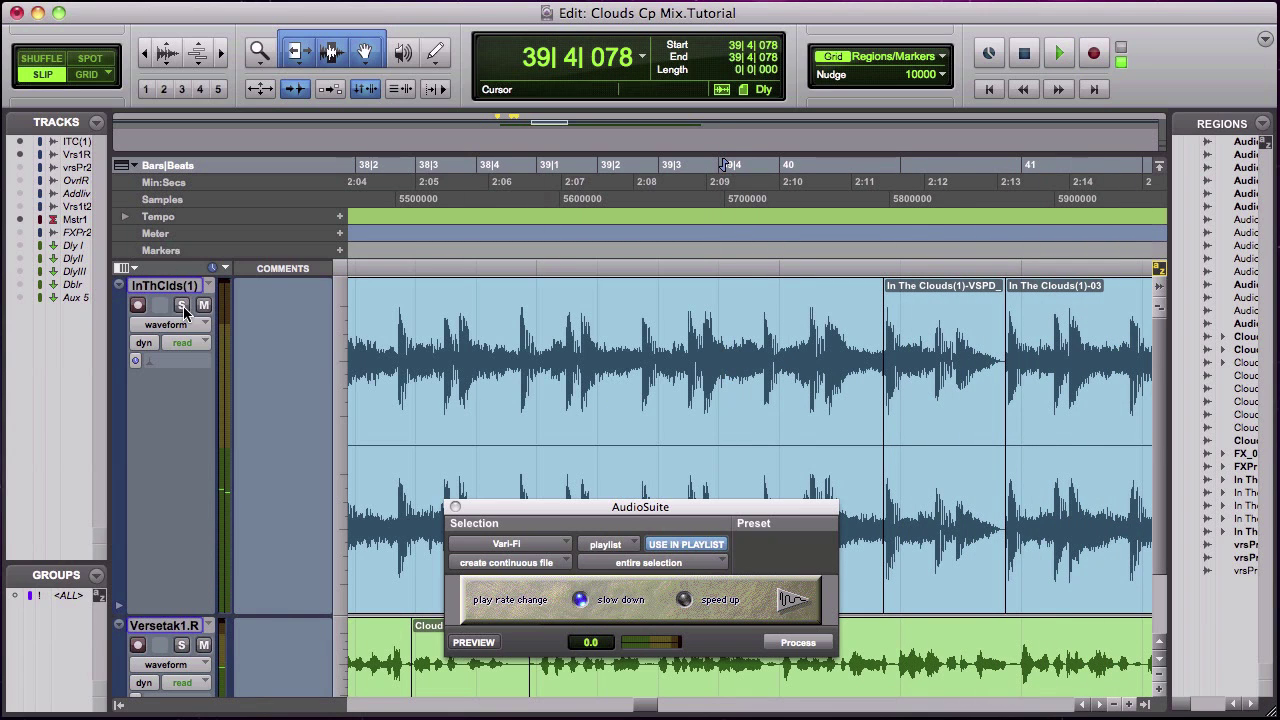
- Solo InThClds(1), play the slowed instrumental section, then unsolo the track
left_click(181, 305)
key("space")
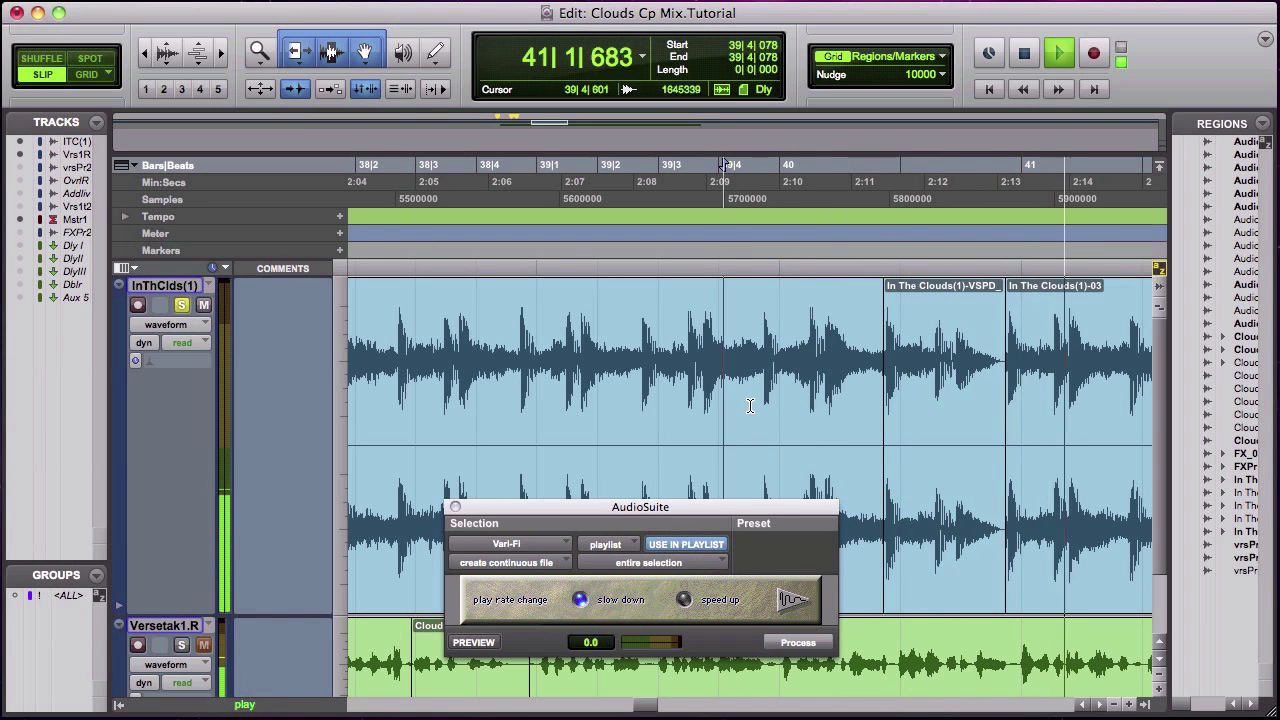
key("space")
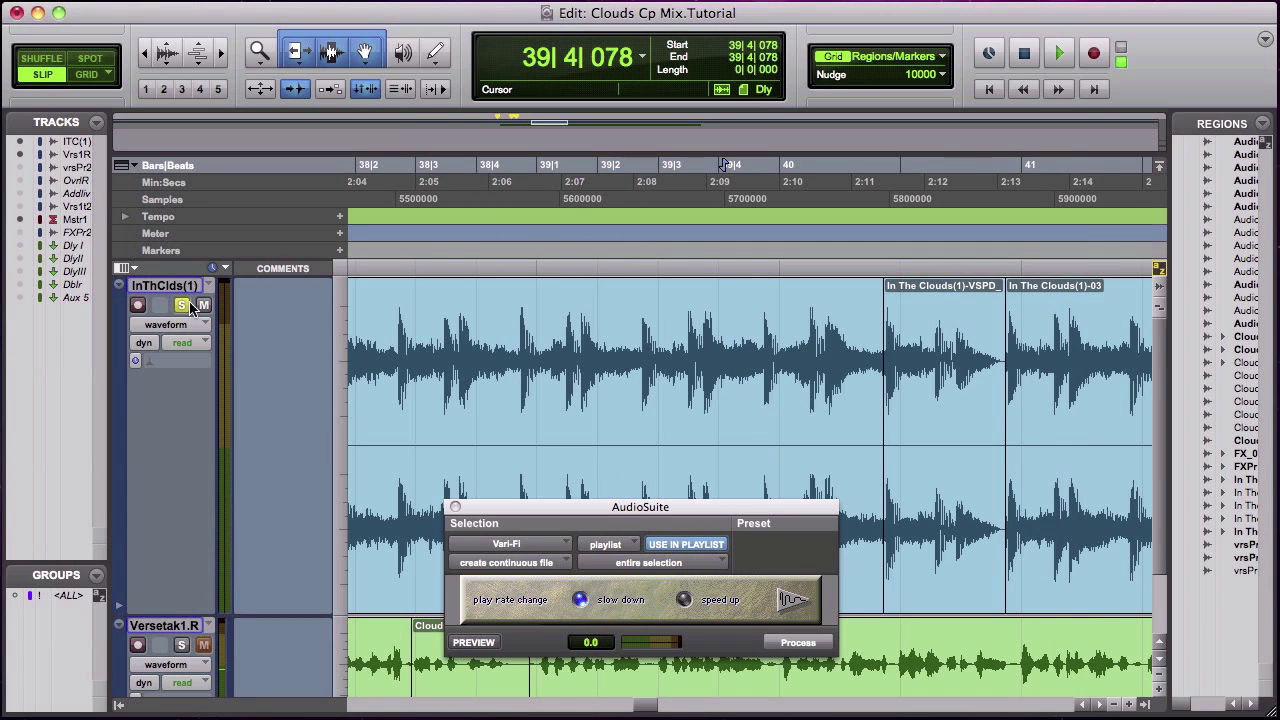
left_click(182, 305)
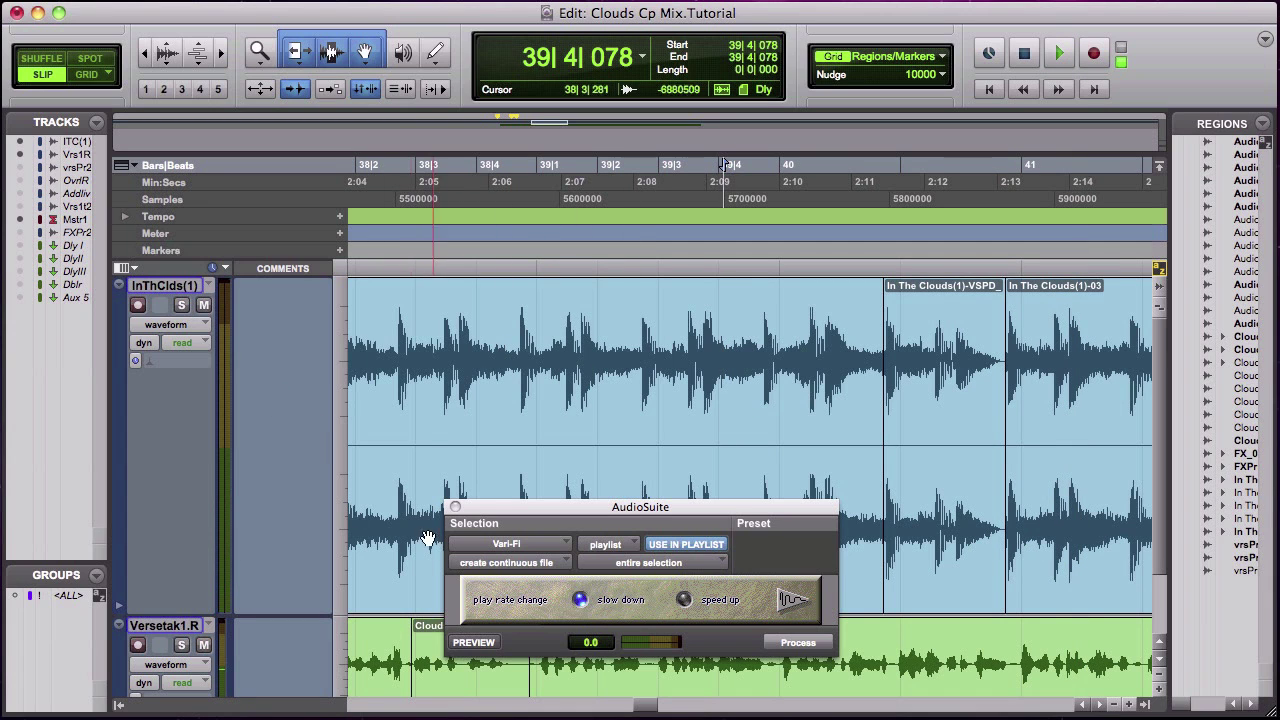